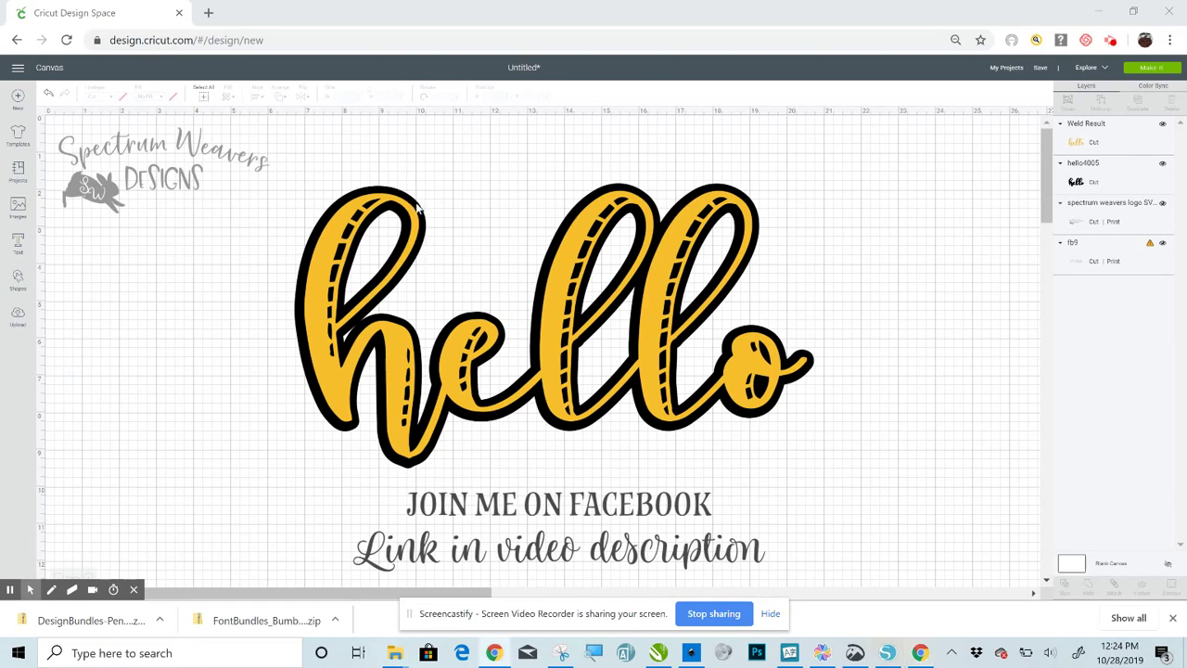
# Step: Pull the yellow hello off its black offset and set it back in place
pyautogui.moveTo(420, 208); pyautogui.dragTo(435, 290)
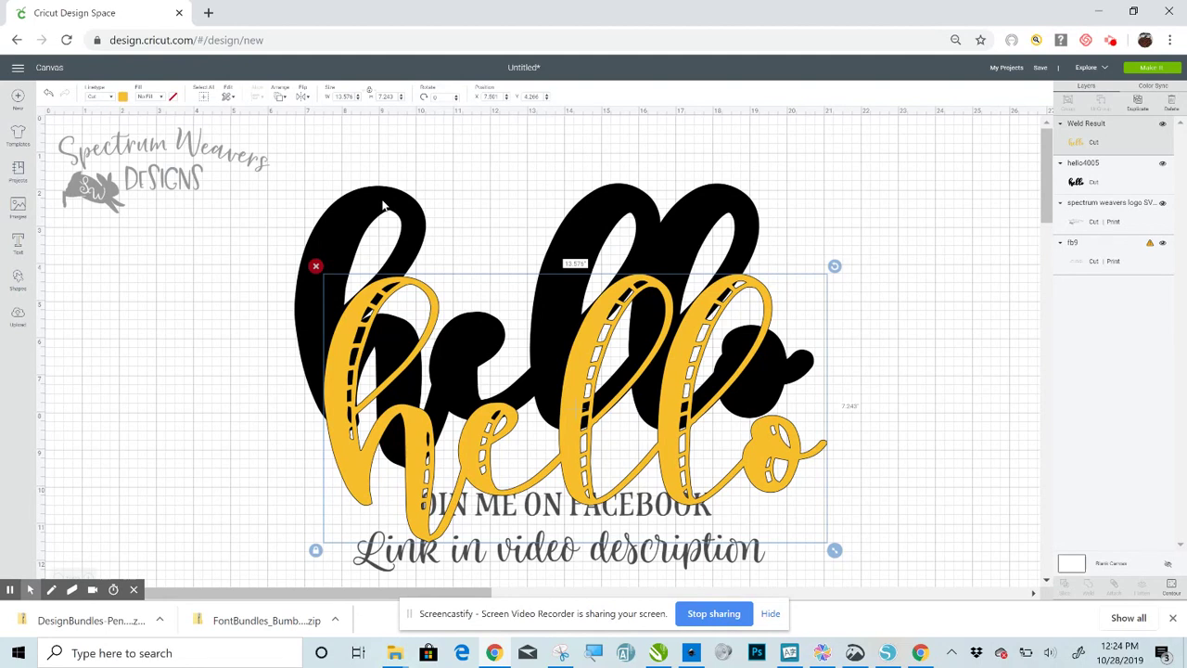
pyautogui.click(383, 204)
pyautogui.click(204, 418)
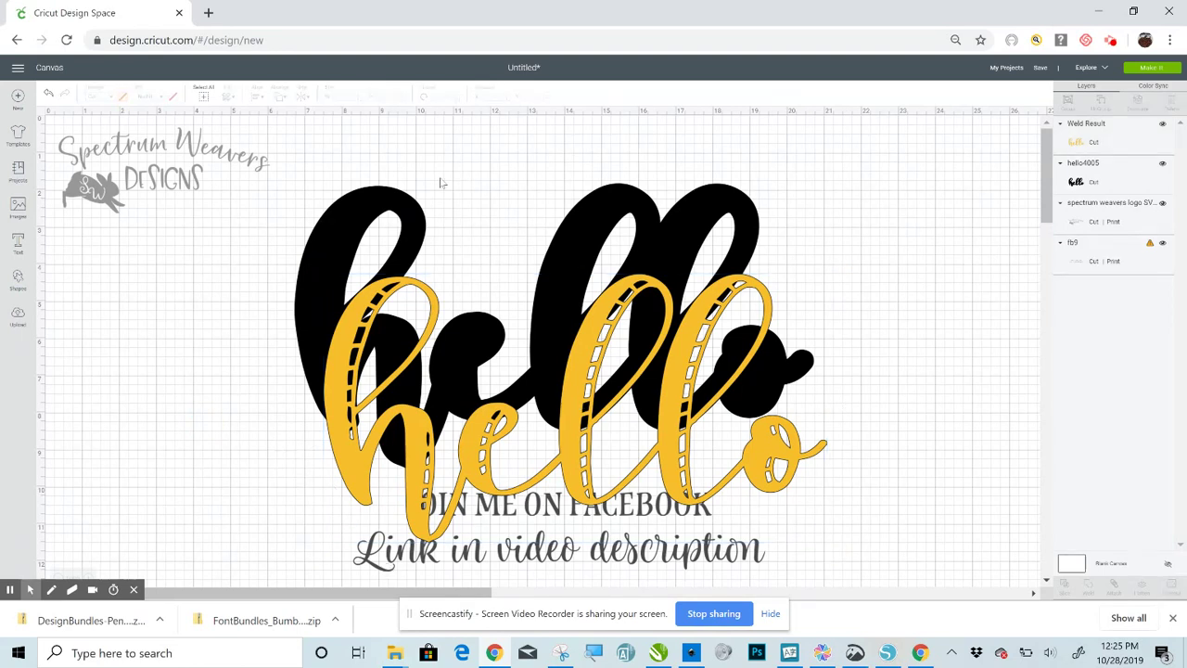
pyautogui.click(364, 461)
pyautogui.moveTo(364, 460); pyautogui.dragTo(339, 375)
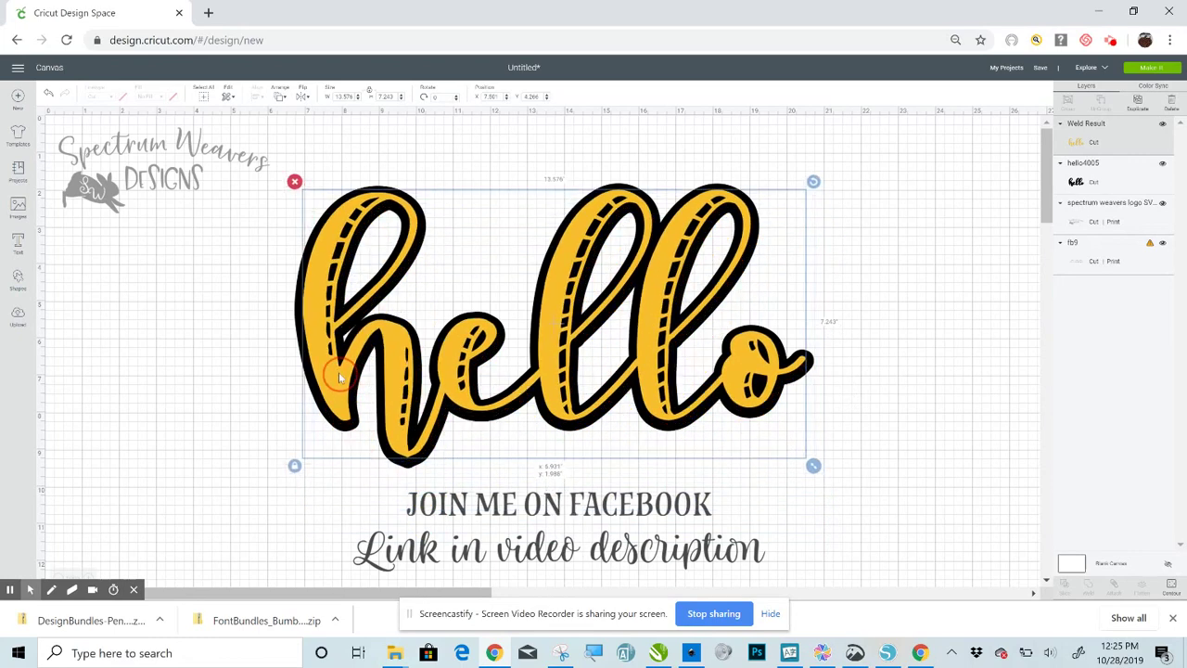
# Step: Select both hello layers together and delete them
pyautogui.click(252, 347)
pyautogui.moveTo(252, 347); pyautogui.dragTo(512, 395)
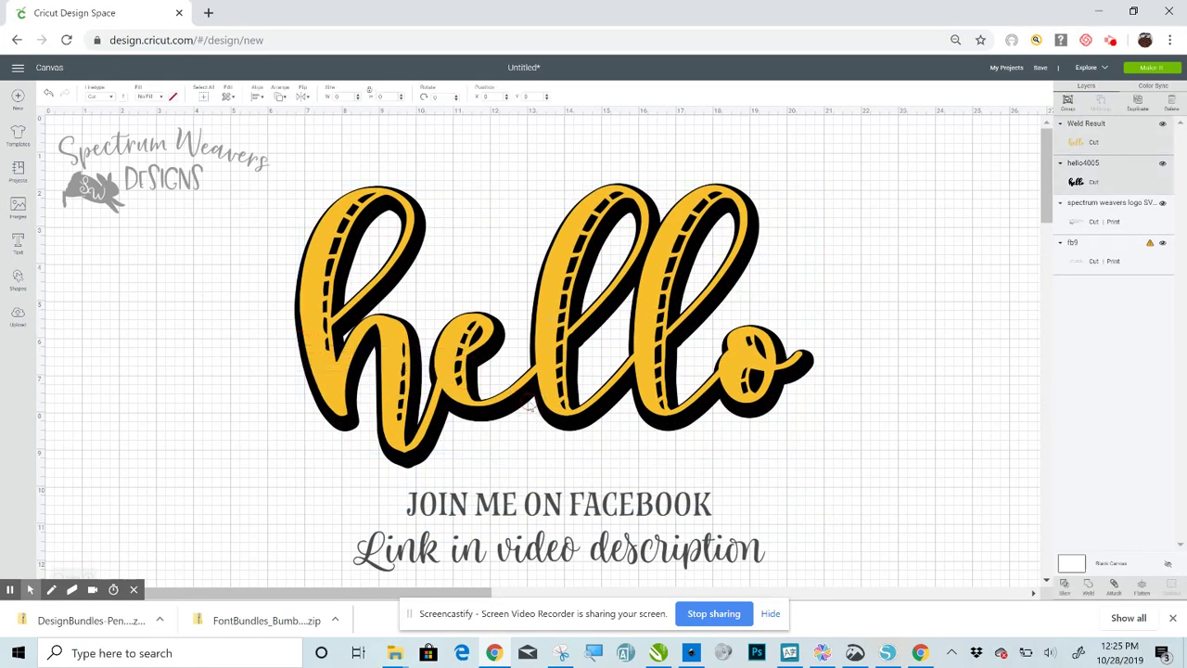
pyautogui.press('Delete')
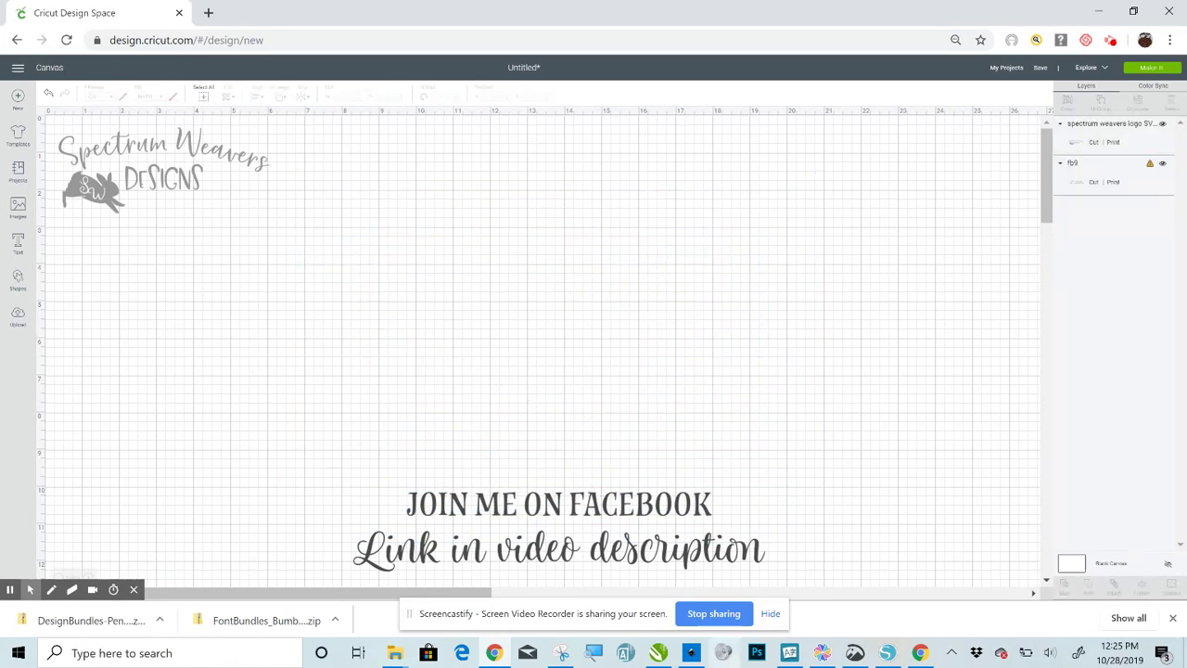
# Step: Switch to Inkscape on h10.svg and check the Interface icon size in Preferences, keeping Larger
pyautogui.click(698, 654)
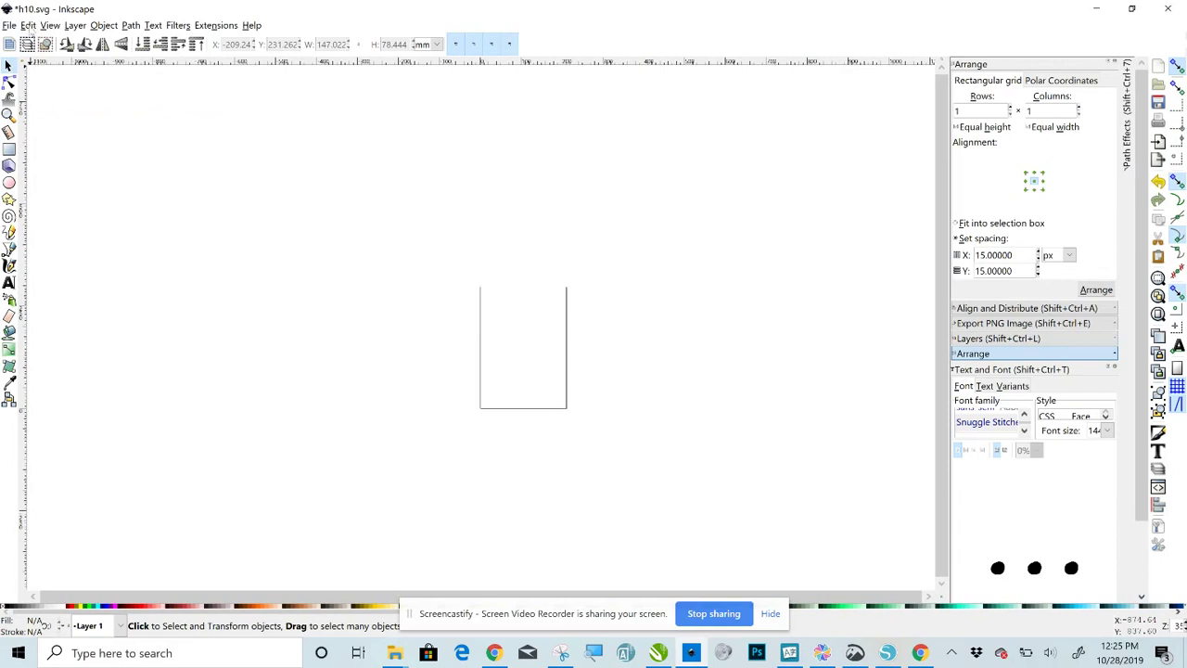
pyautogui.click(29, 25)
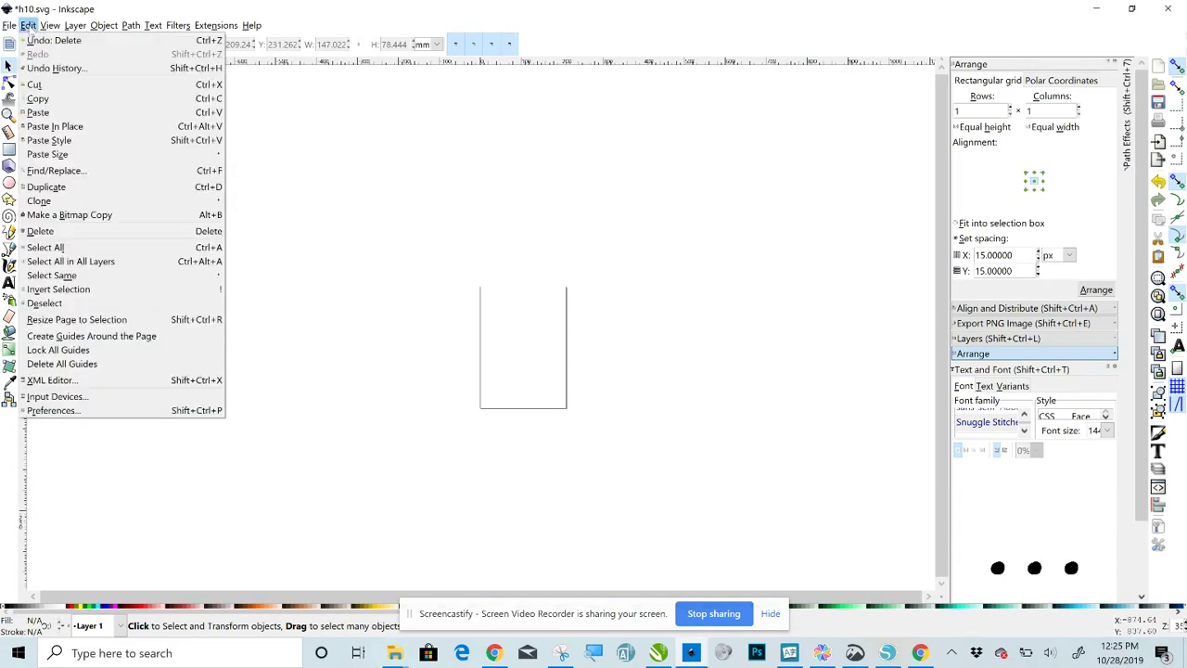
pyautogui.click(54, 410)
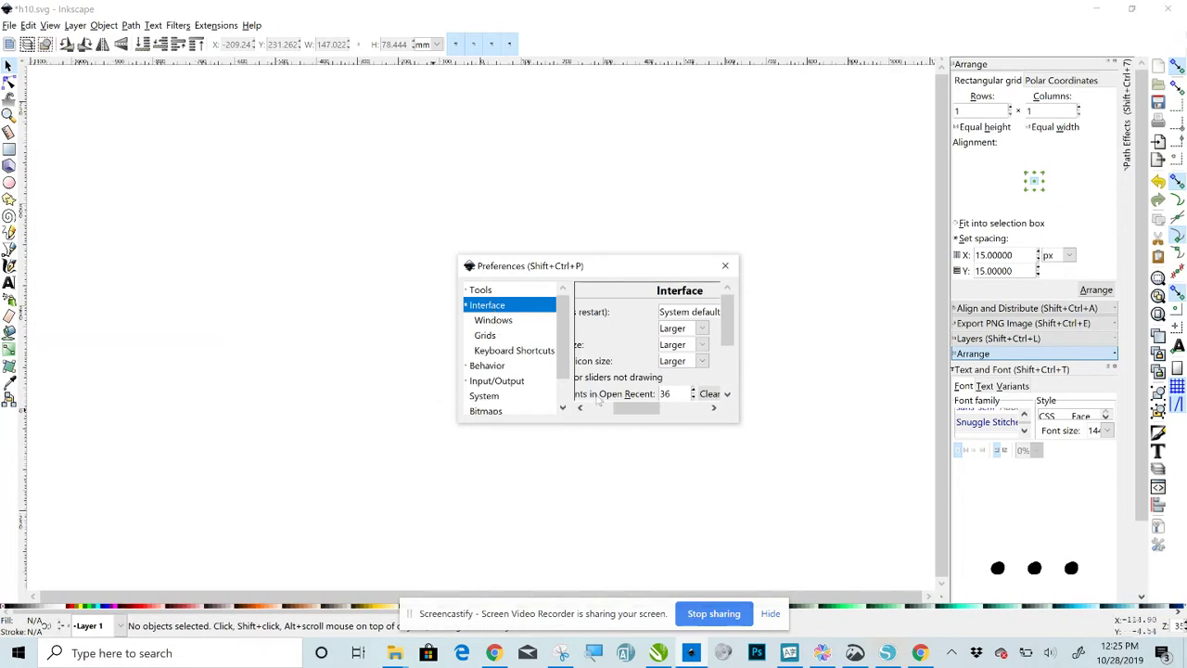
pyautogui.moveTo(624, 413)
pyautogui.mouseDown()
pyautogui.moveTo(654, 410)
pyautogui.moveTo(594, 410)
pyautogui.moveTo(636, 416)
pyautogui.mouseUp()
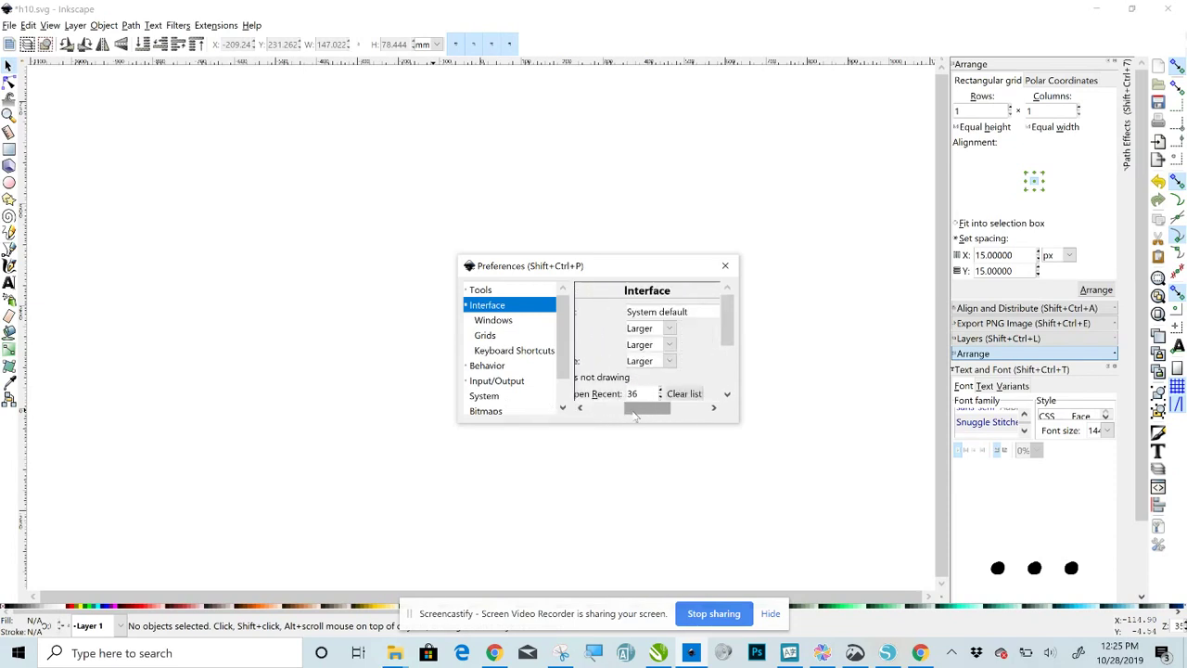
pyautogui.click(667, 329)
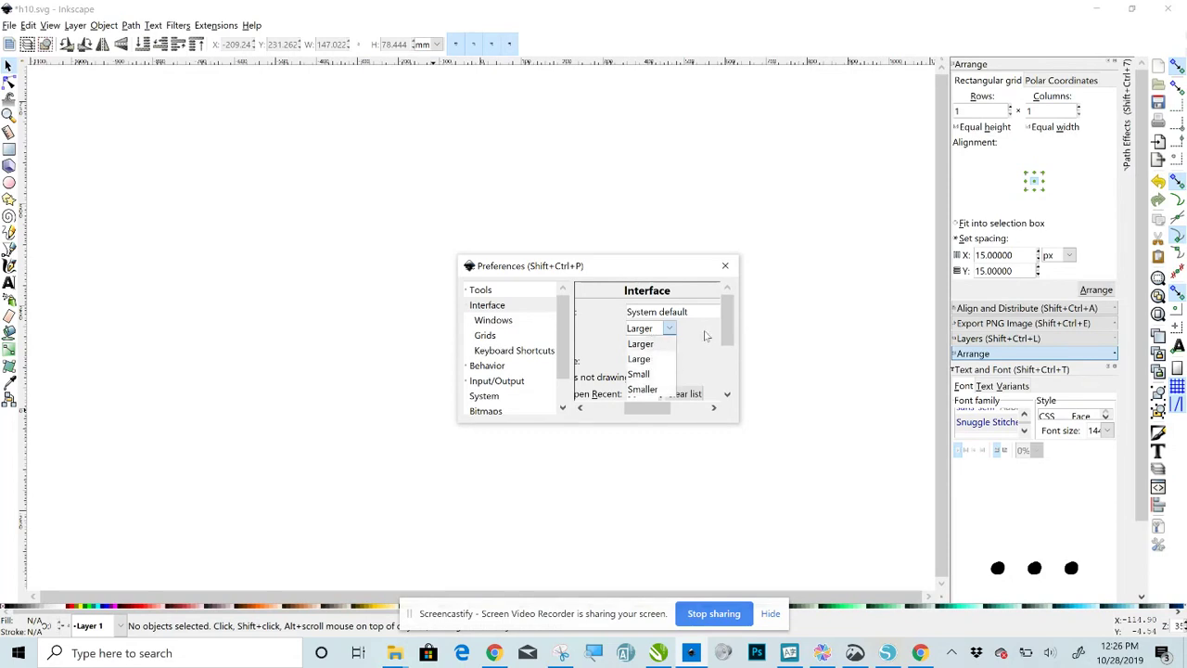
pyautogui.click(669, 344)
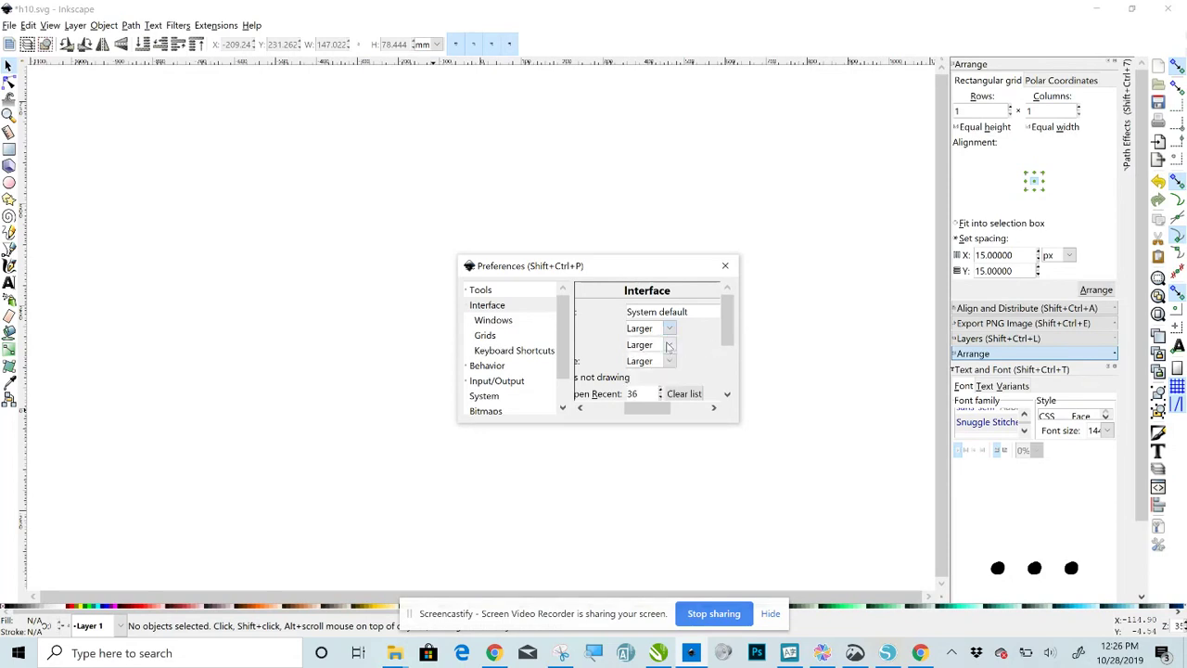
pyautogui.click(731, 271)
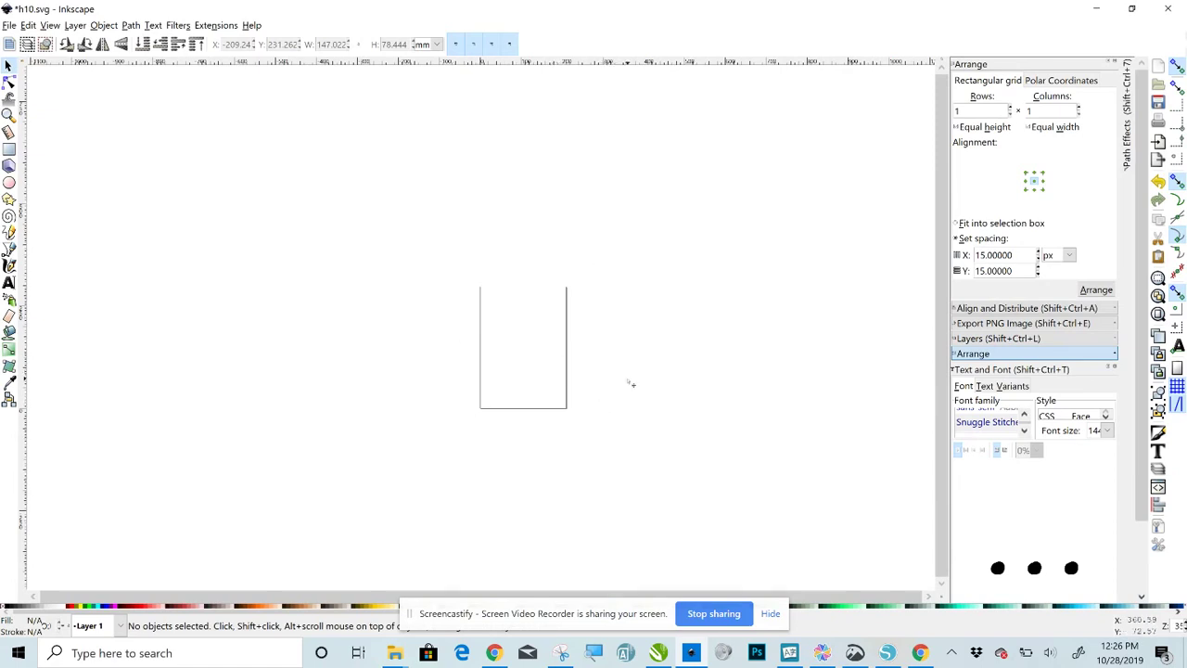
# Step: Zoom in and type 'hello' on the page in the Snuggle Stitched font at size 144
pyautogui.press('+')
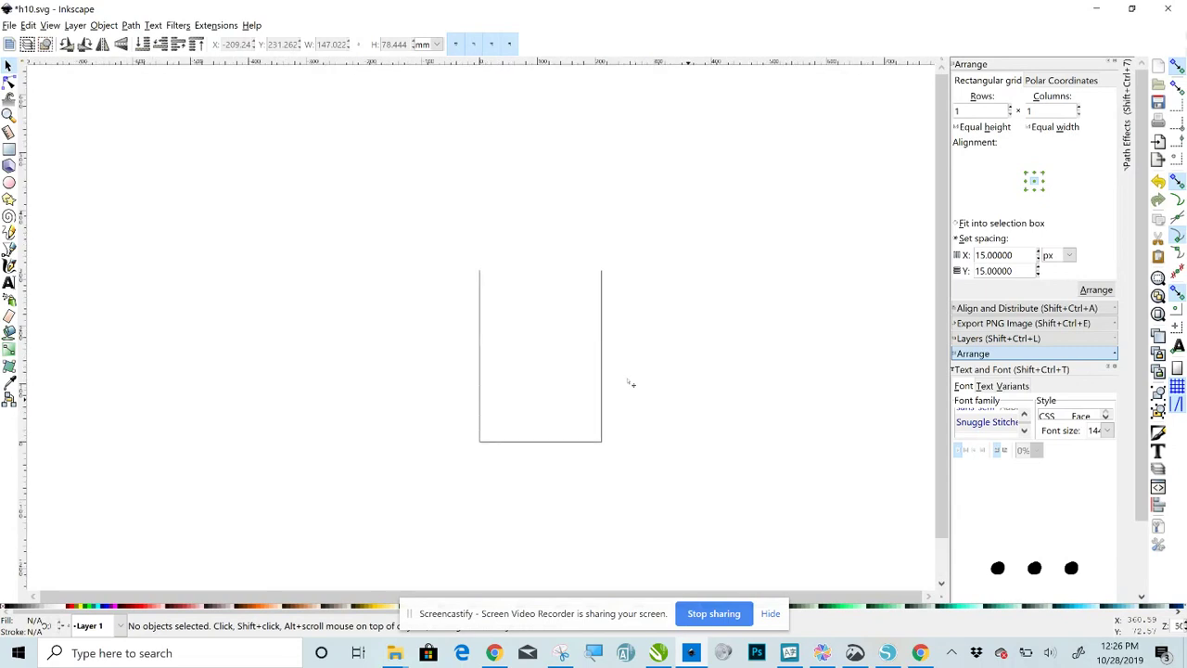
pyautogui.press('+')
pyautogui.press('+')
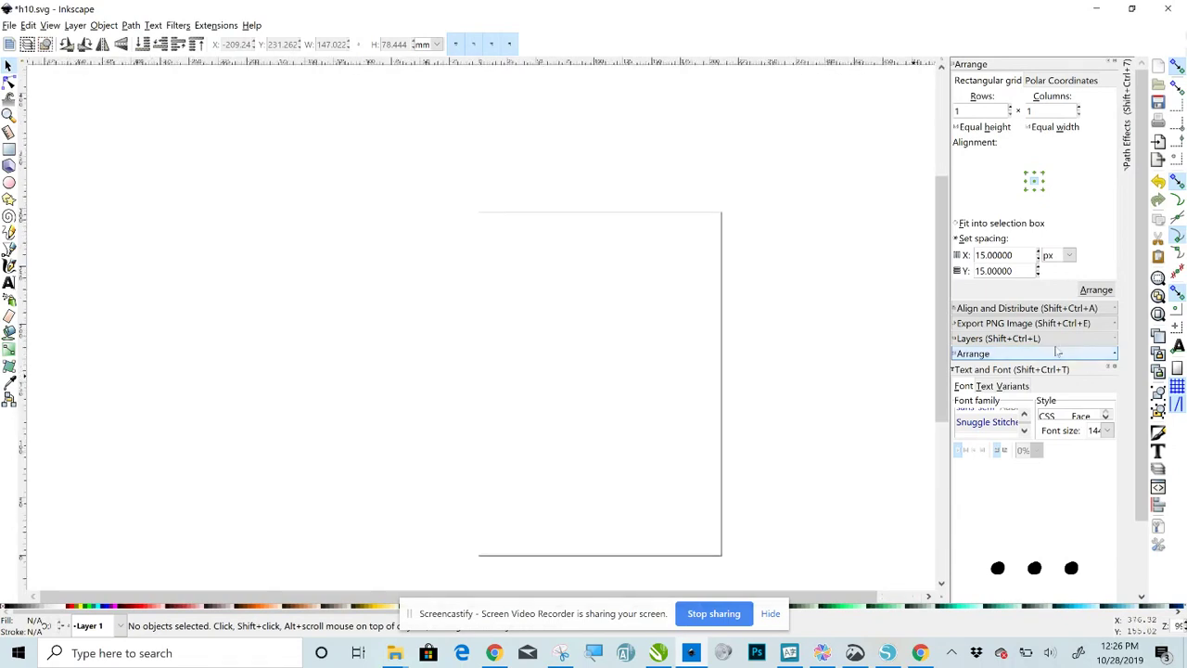
pyautogui.moveTo(946, 195); pyautogui.dragTo(946, 218)
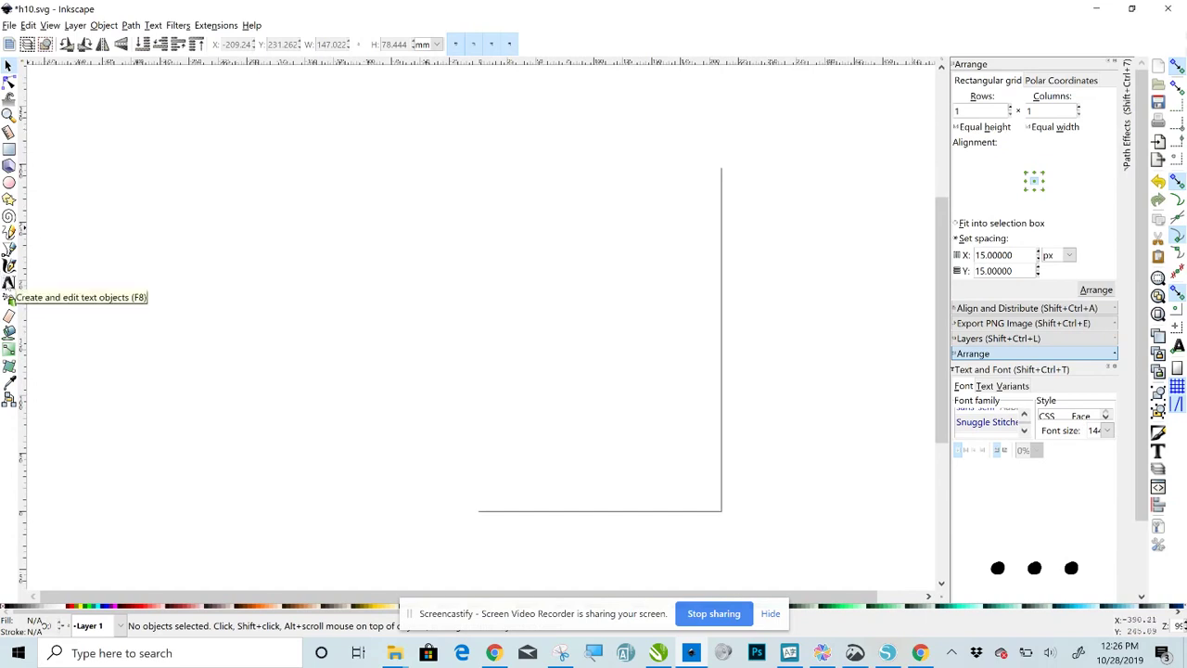
pyautogui.click(9, 283)
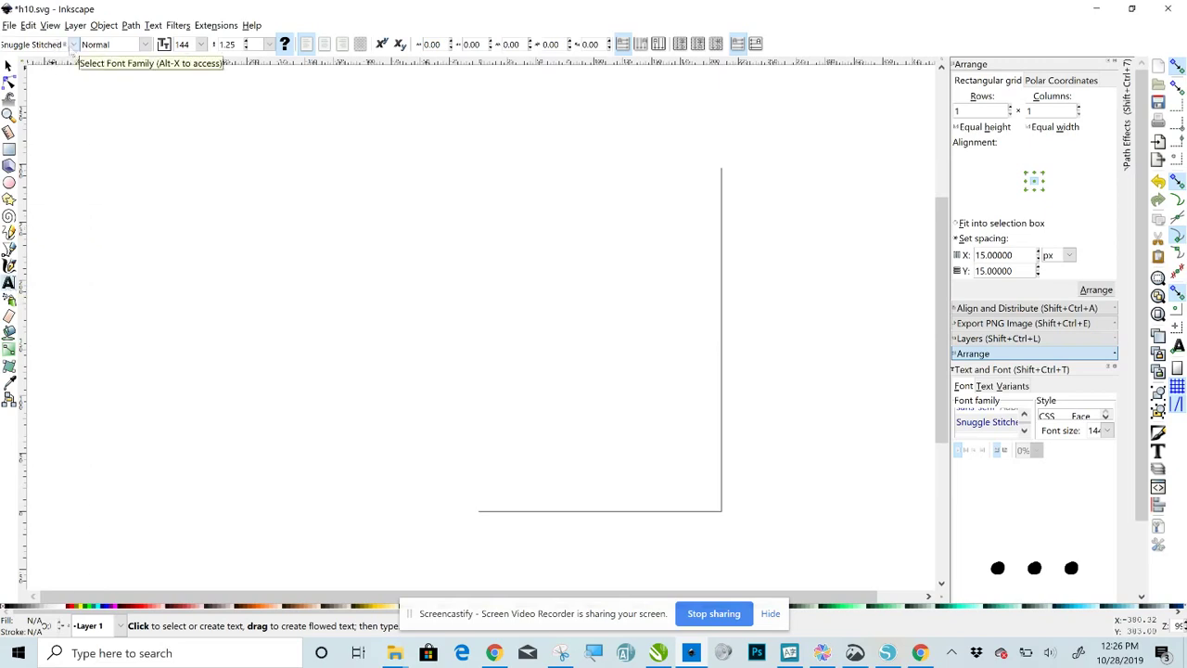
pyautogui.click(73, 45)
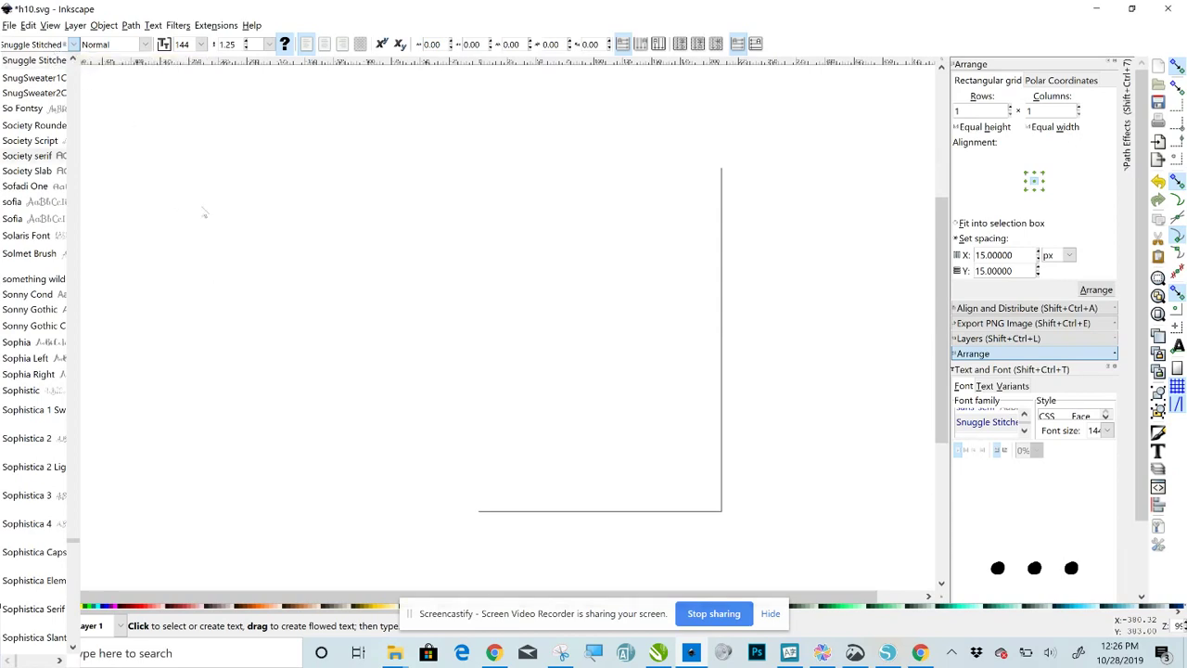
pyautogui.click(238, 329)
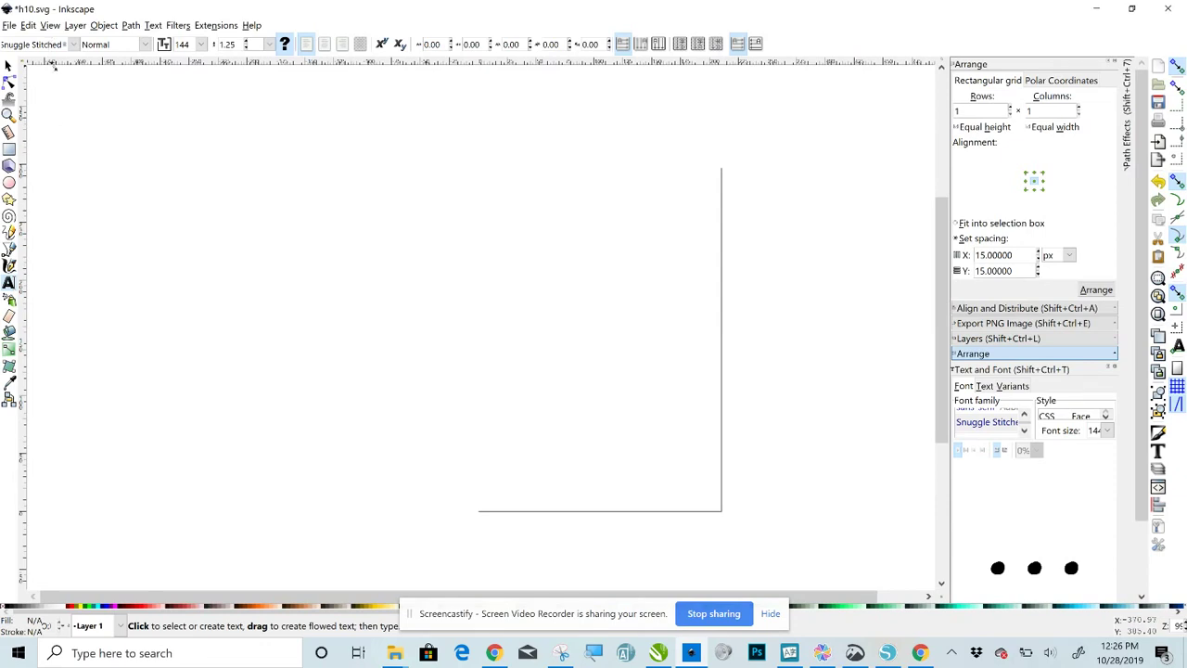
pyautogui.click(247, 346)
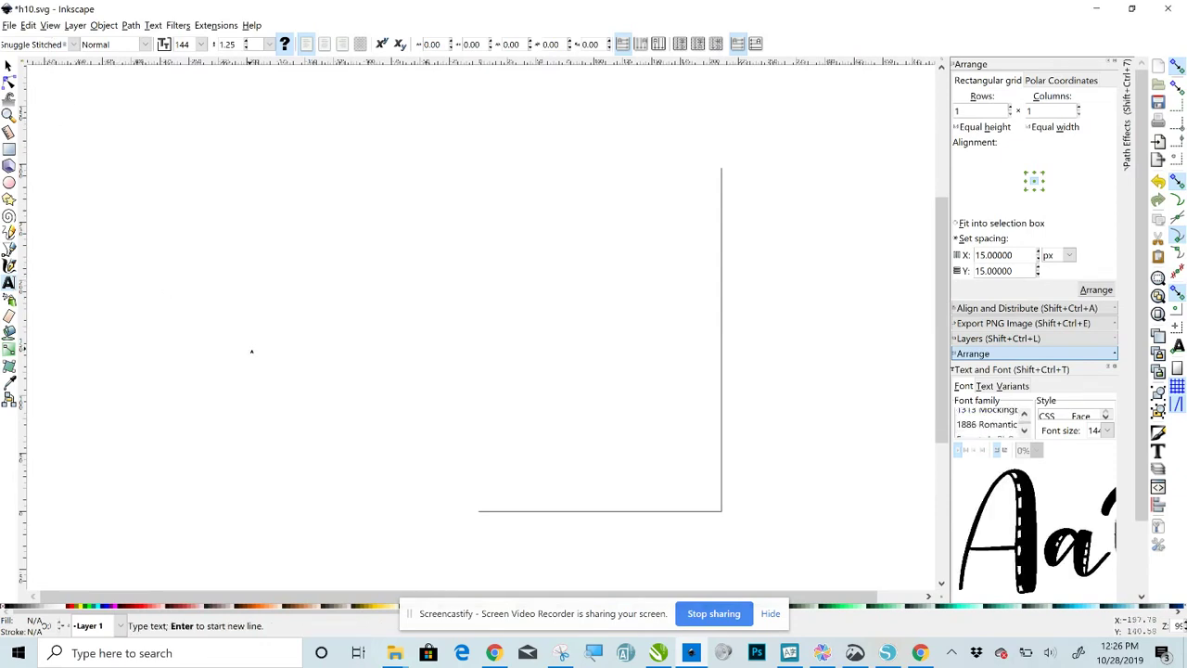
pyautogui.write('hello')
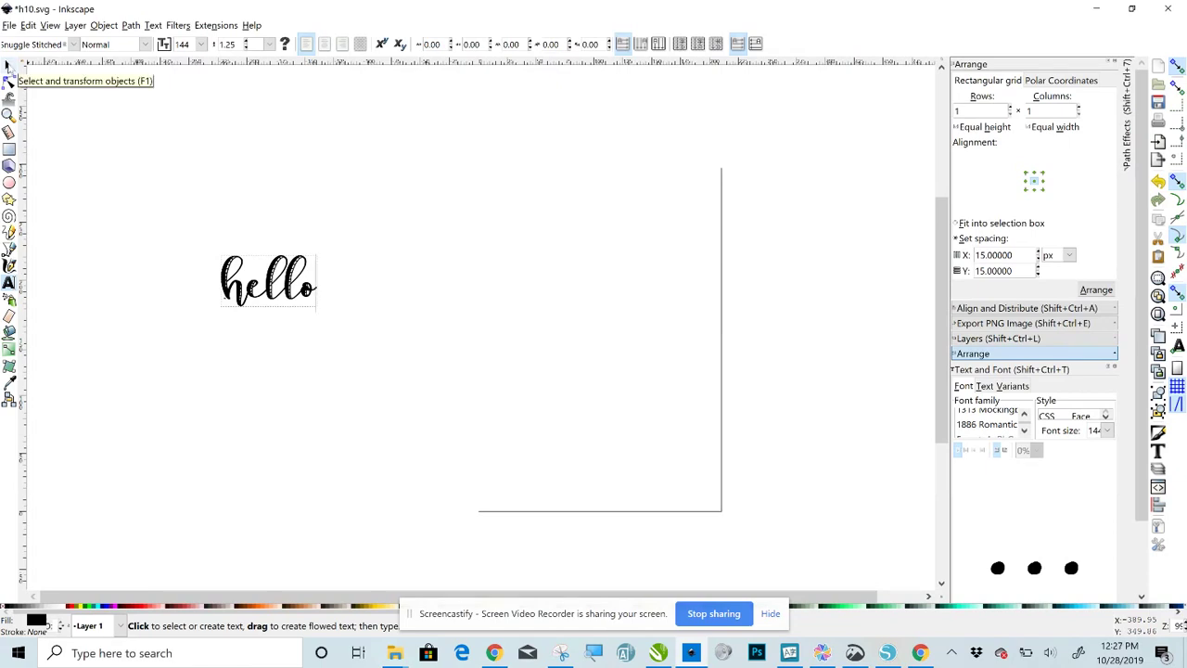
# Step: Move the hello text up and scale it proportionally to 504.44 pt, past the page's left edge
pyautogui.click(7, 65)
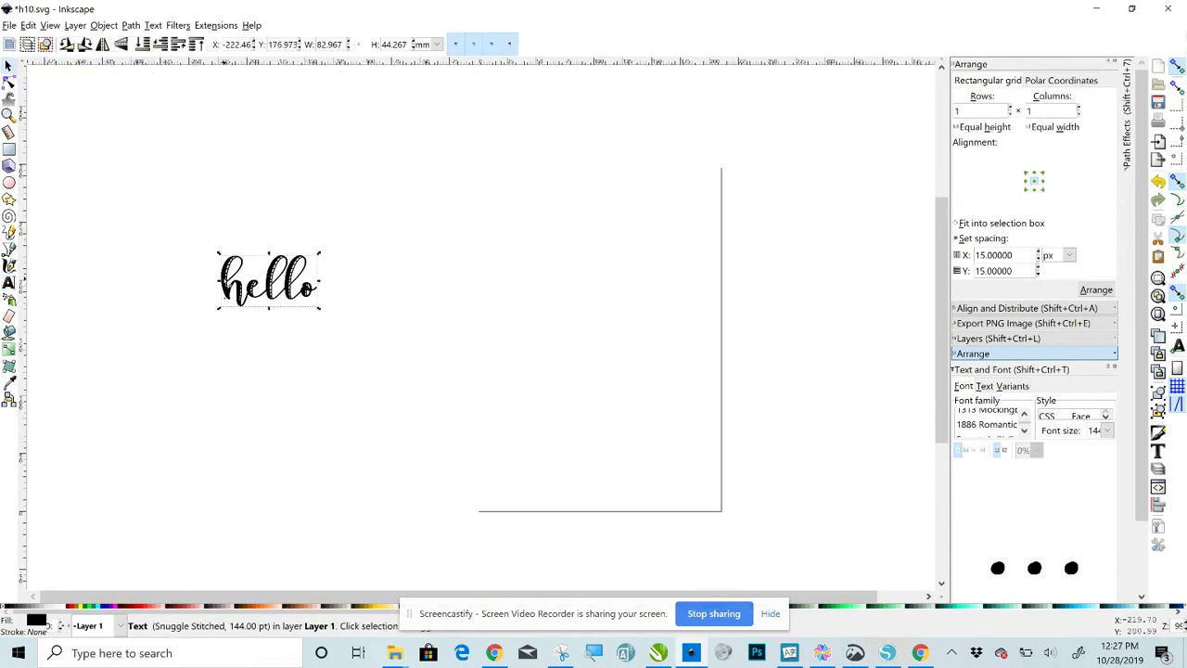
pyautogui.moveTo(236, 288); pyautogui.dragTo(249, 204)
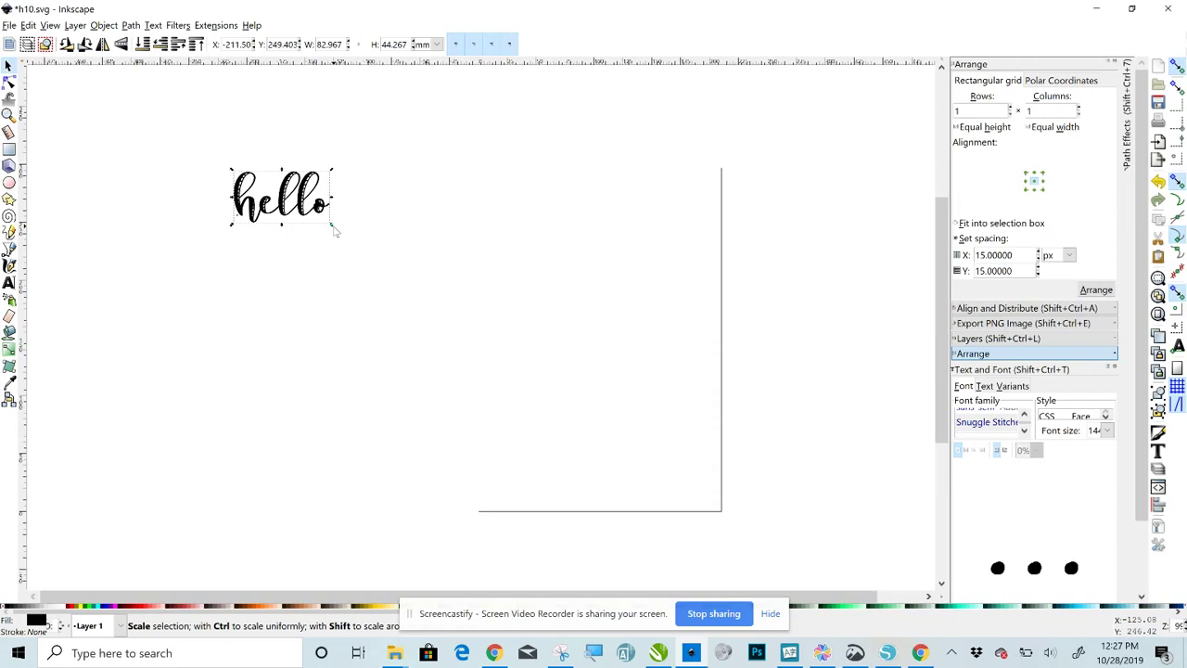
pyautogui.press('ctrl')
pyautogui.moveTo(333, 227); pyautogui.dragTo(668, 307)
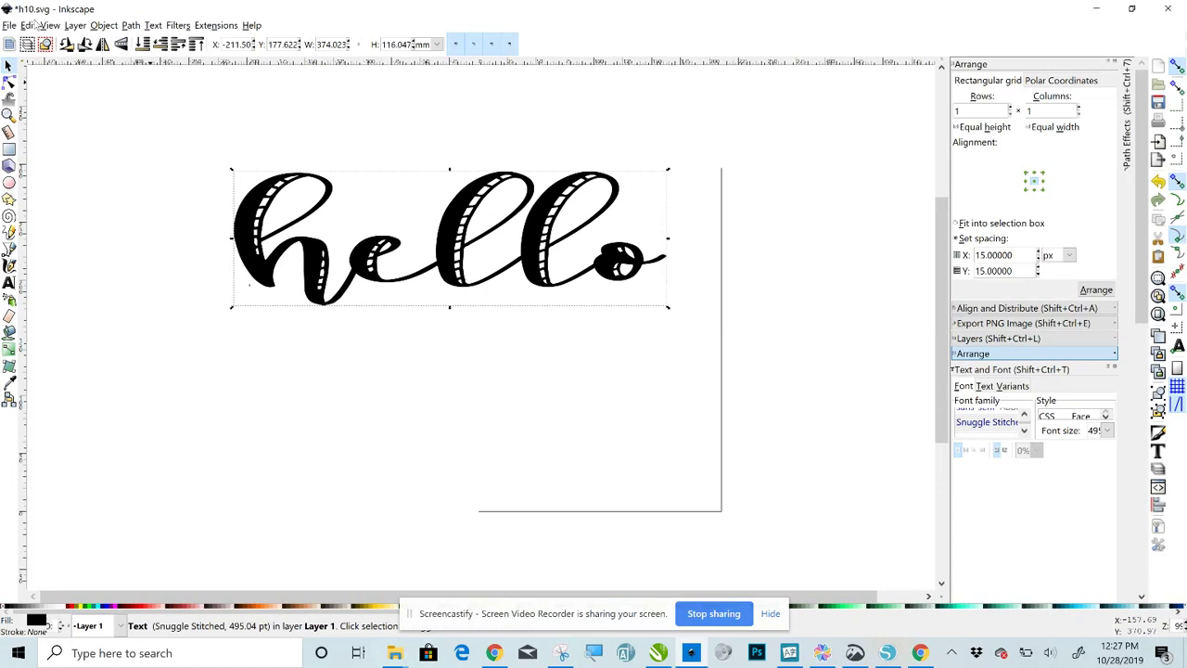
pyautogui.click(29, 25)
pyautogui.click(37, 41)
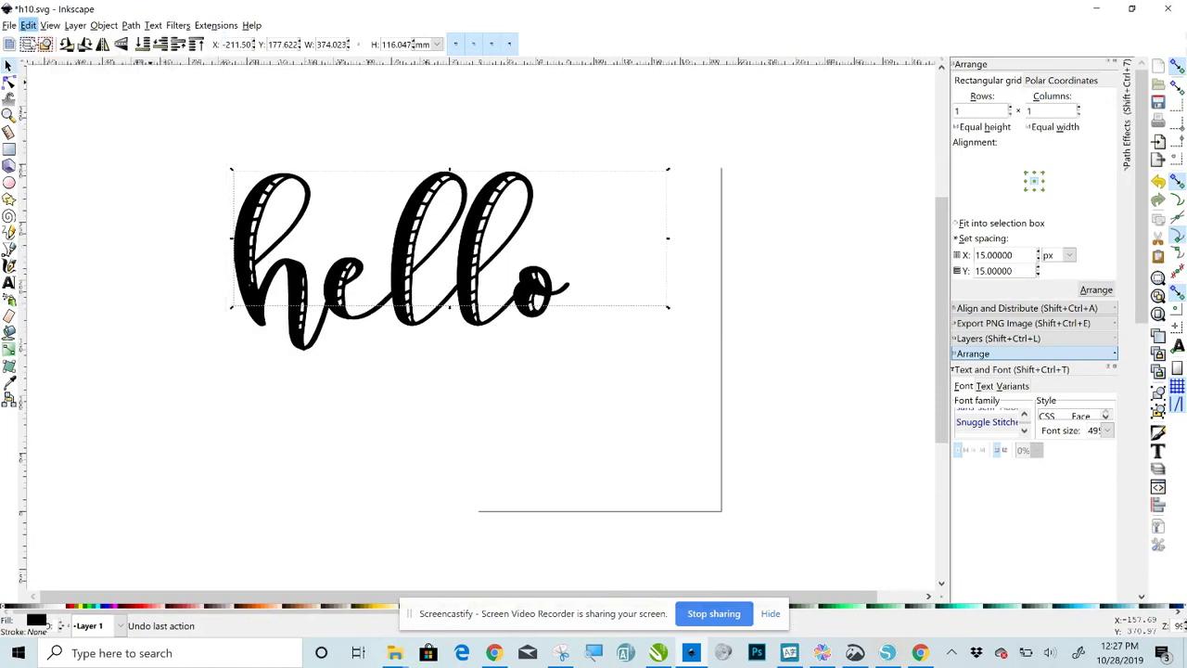
pyautogui.click(476, 429)
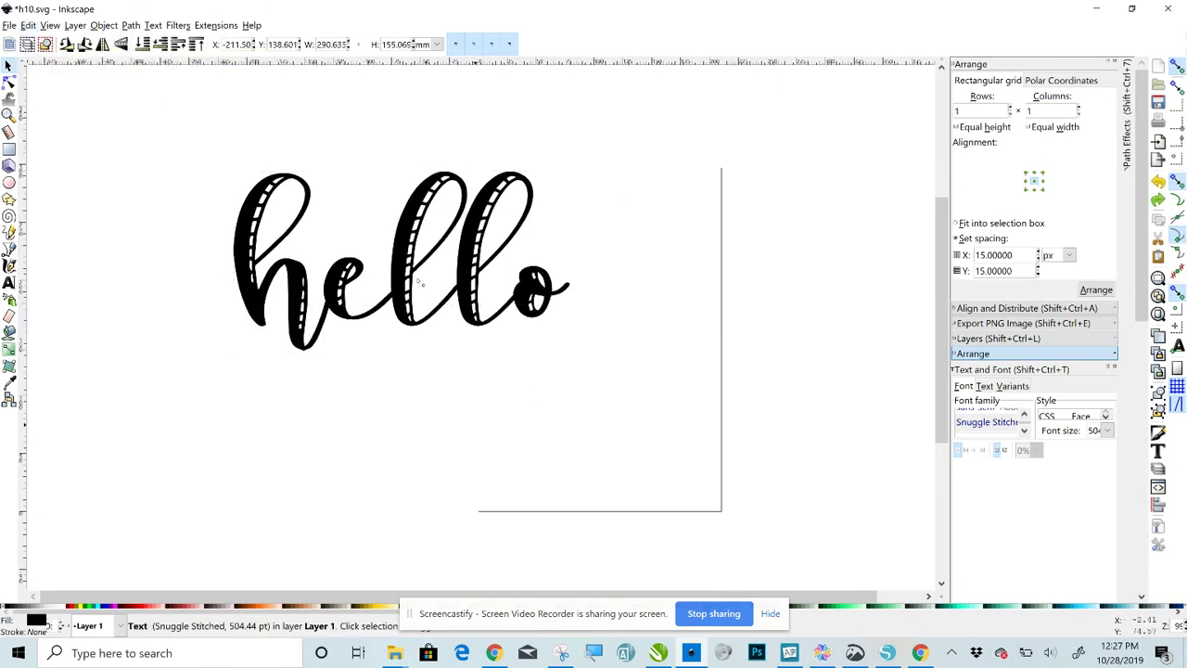
pyautogui.hotkey('ctrl', 'z')
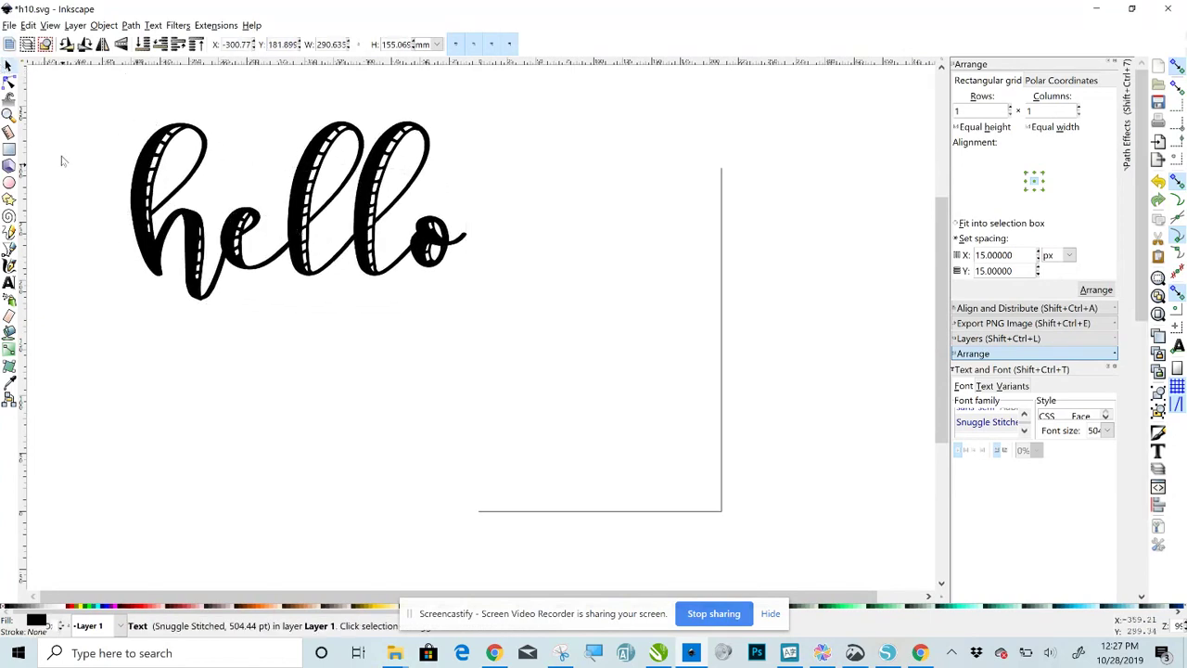
pyautogui.press('Escape')
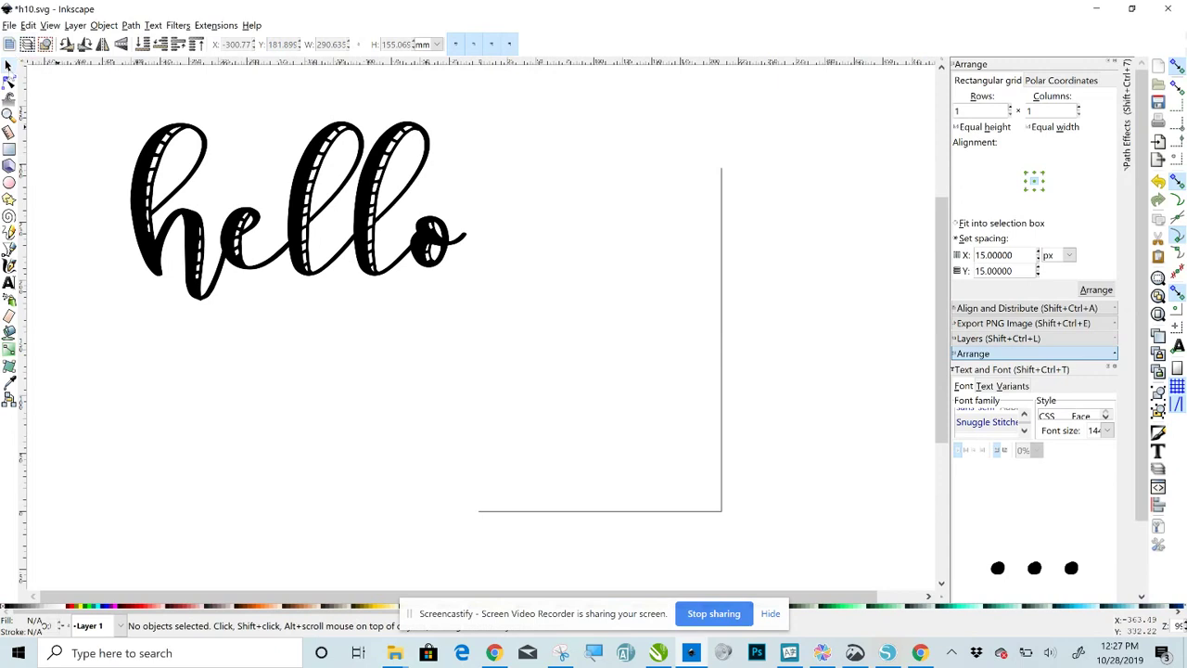
# Step: Duplicate the hello text and move the copy right to X 70.464 mm
pyautogui.click(9, 81)
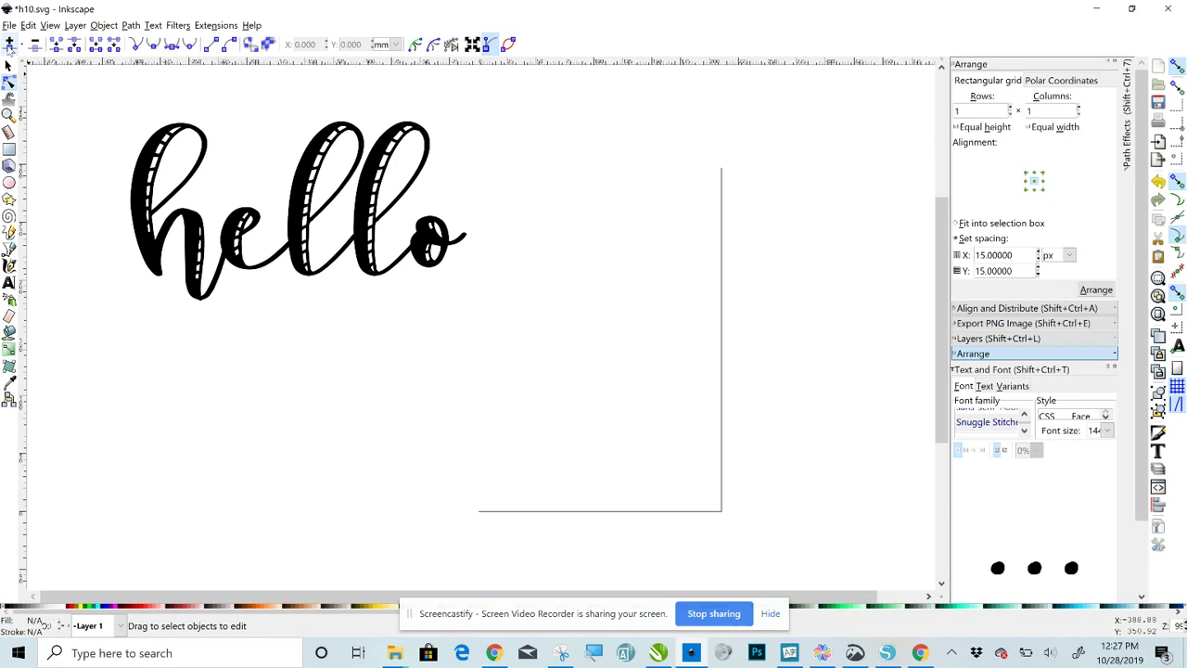
pyautogui.click(172, 204)
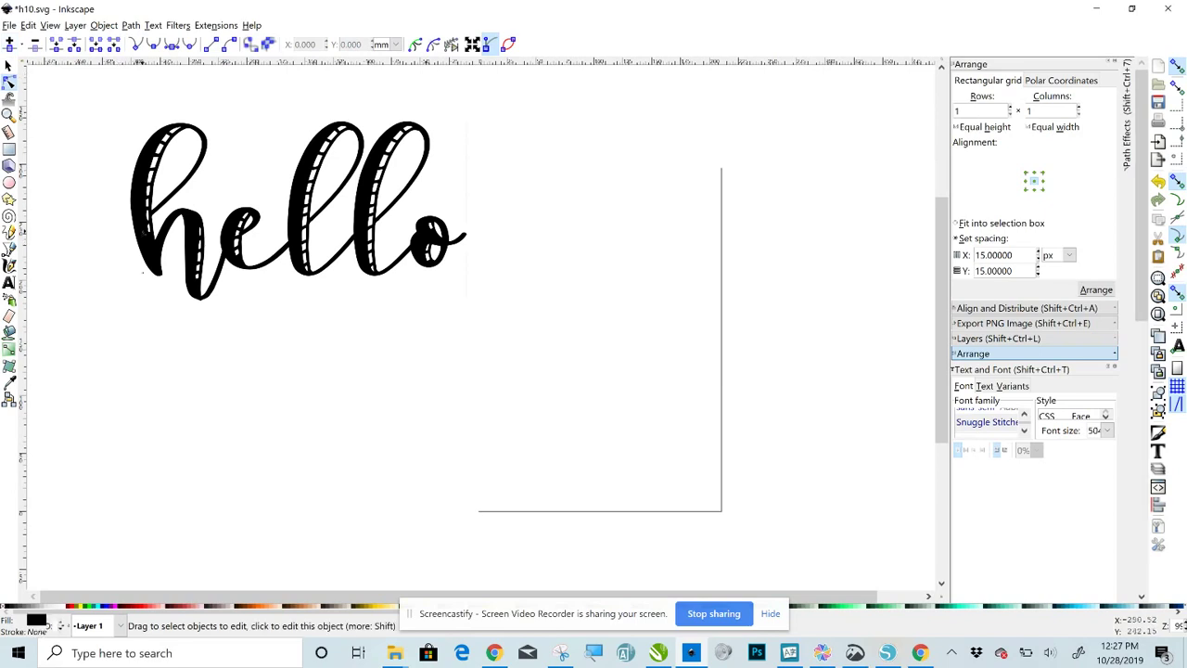
pyautogui.click(8, 65)
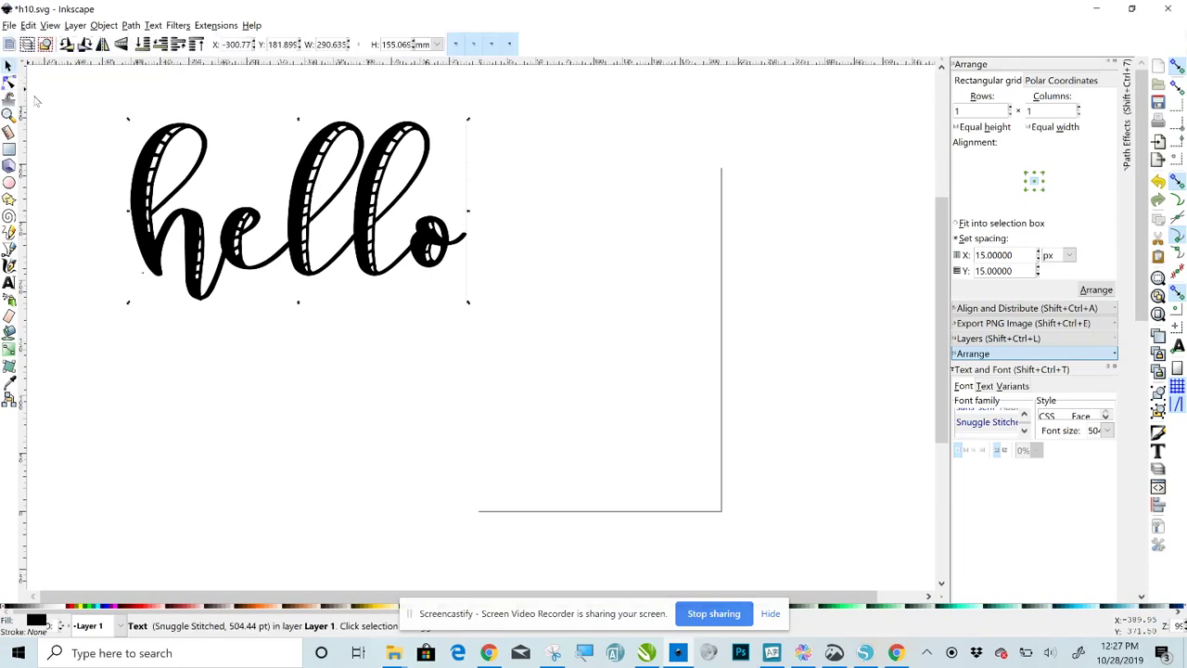
pyautogui.click(128, 203)
pyautogui.click(146, 211)
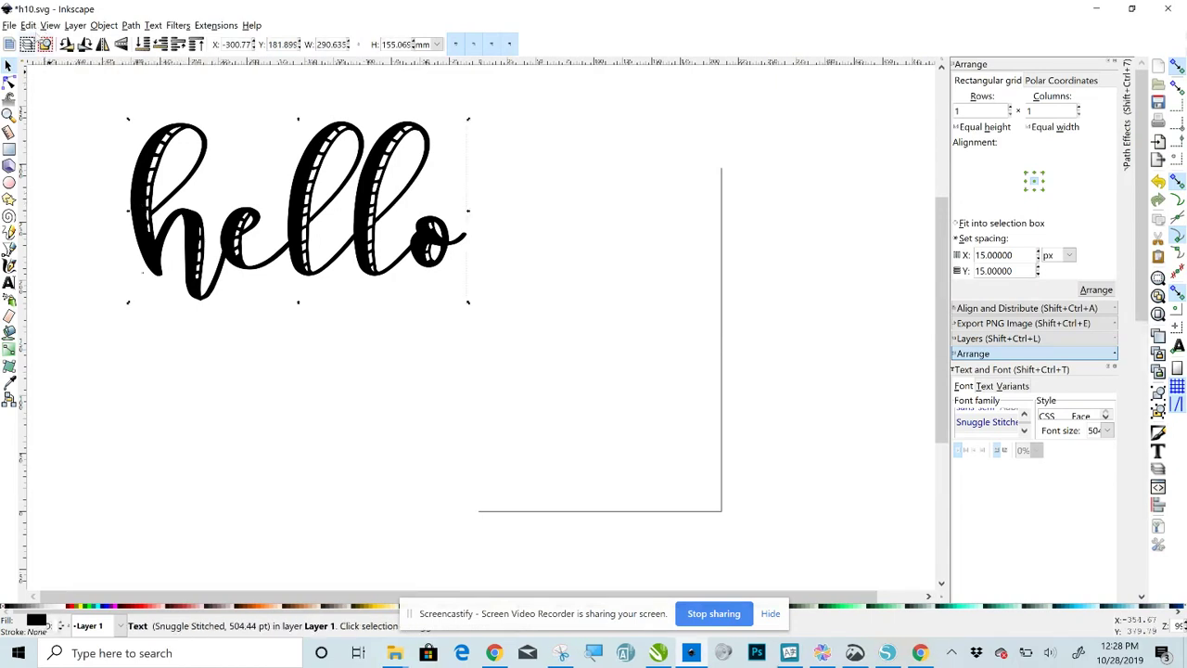
pyautogui.click(28, 26)
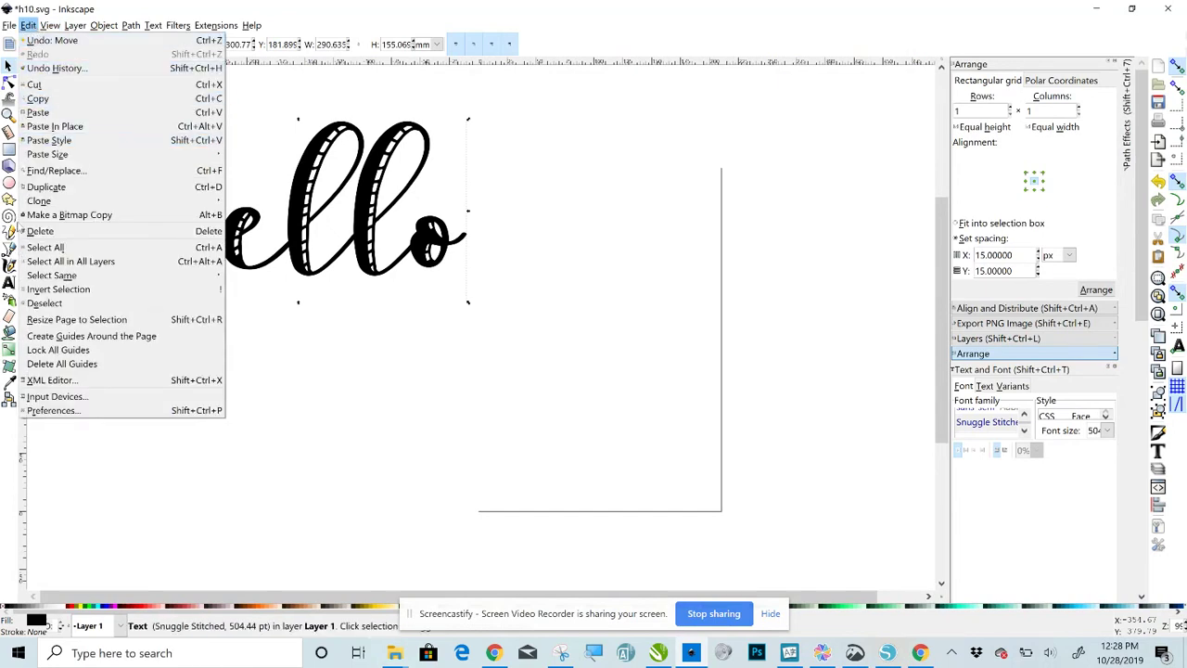
pyautogui.click(34, 188)
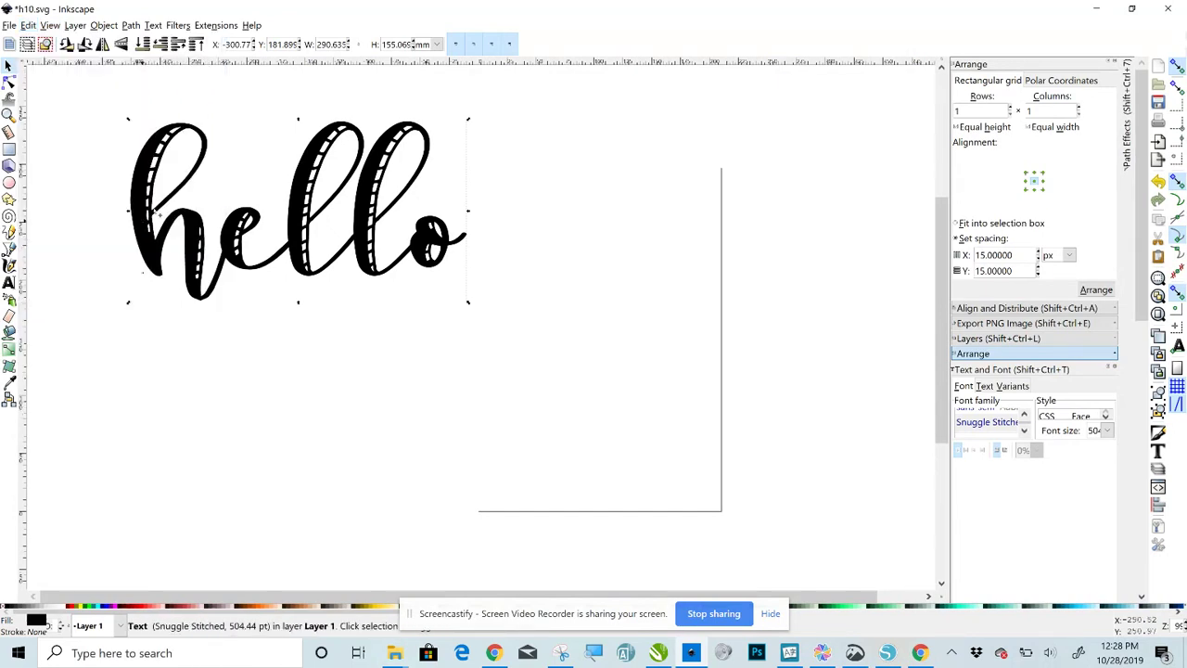
pyautogui.moveTo(256, 227); pyautogui.dragTo(640, 223)
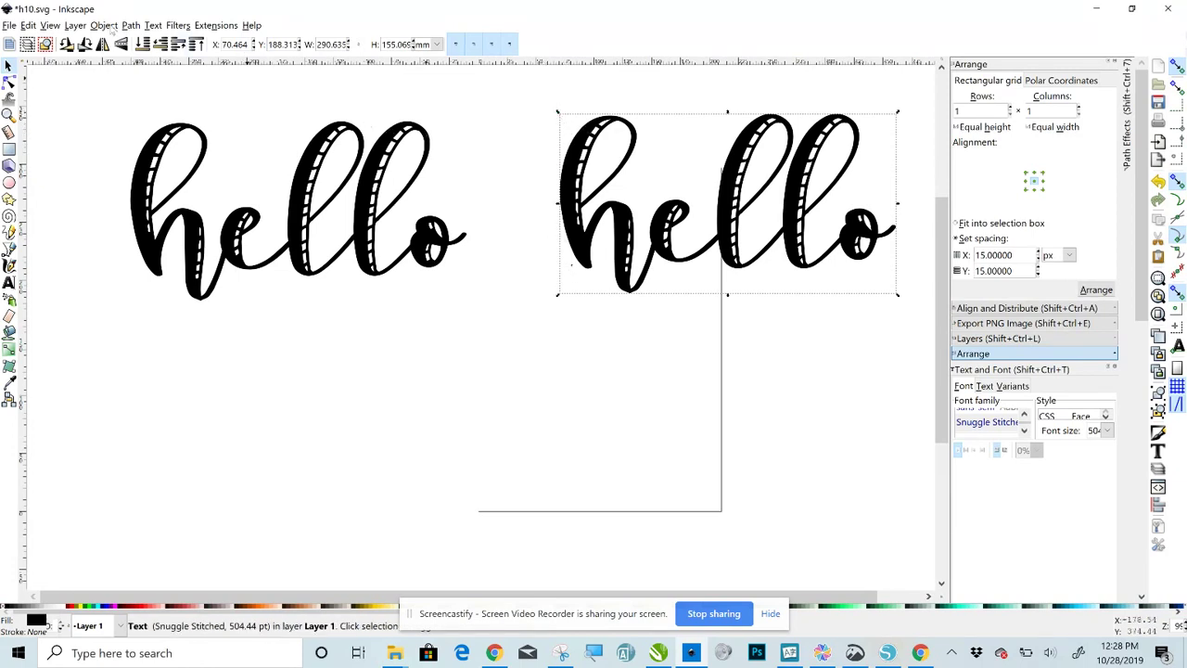
# Step: Apply Dynamic Offset to the right hello and drag it outward until the stitches fill solid black
pyautogui.click(129, 25)
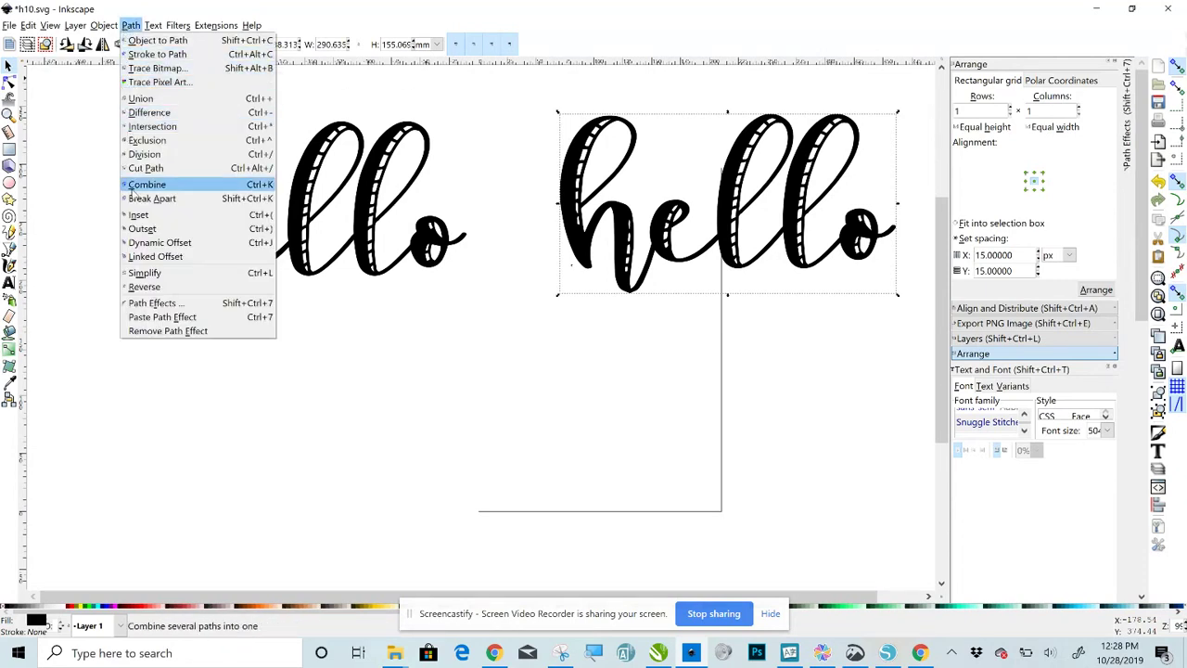
pyautogui.click(141, 243)
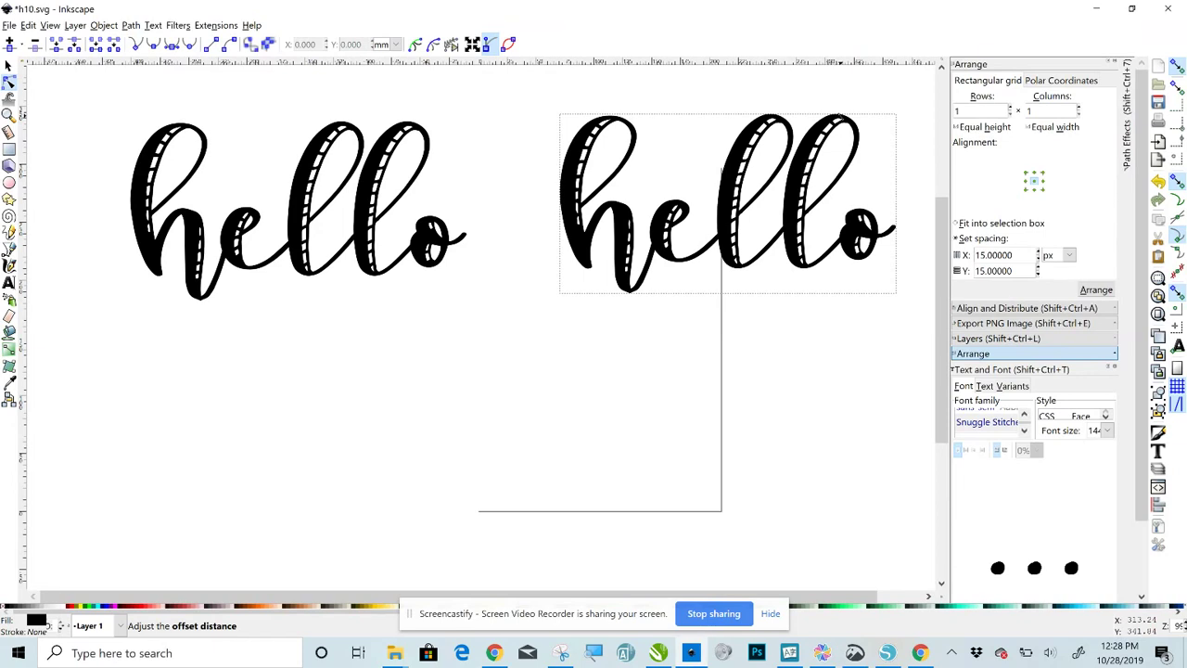
pyautogui.moveTo(840, 116); pyautogui.dragTo(838, 110)
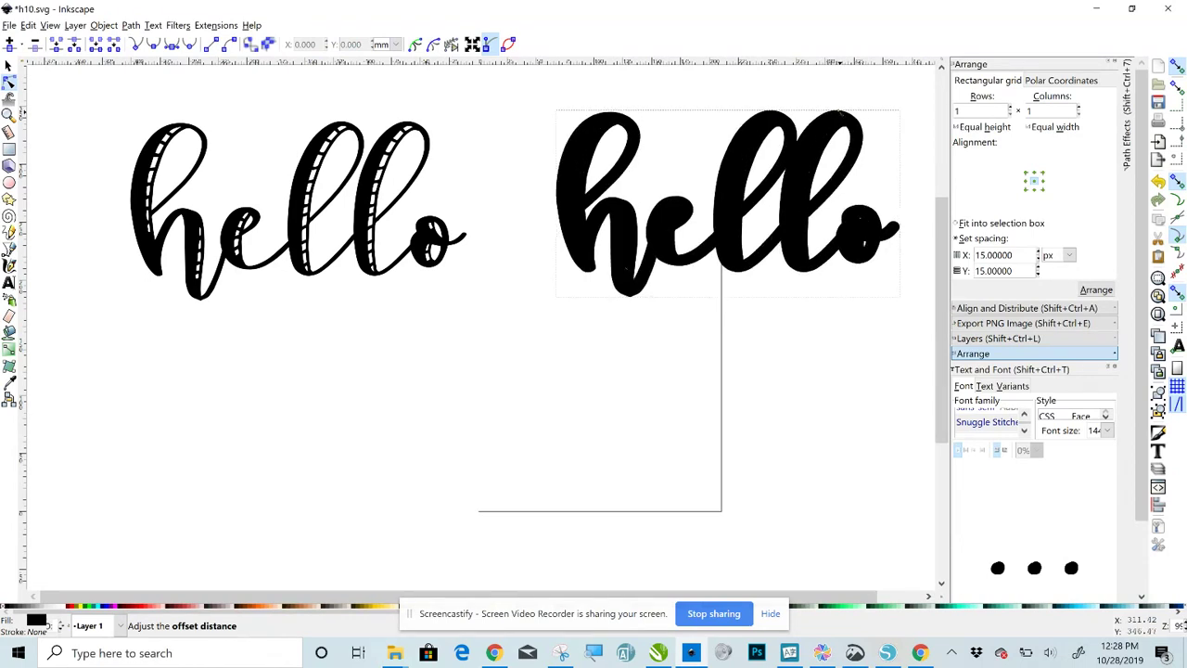
pyautogui.moveTo(838, 111); pyautogui.dragTo(838, 111)
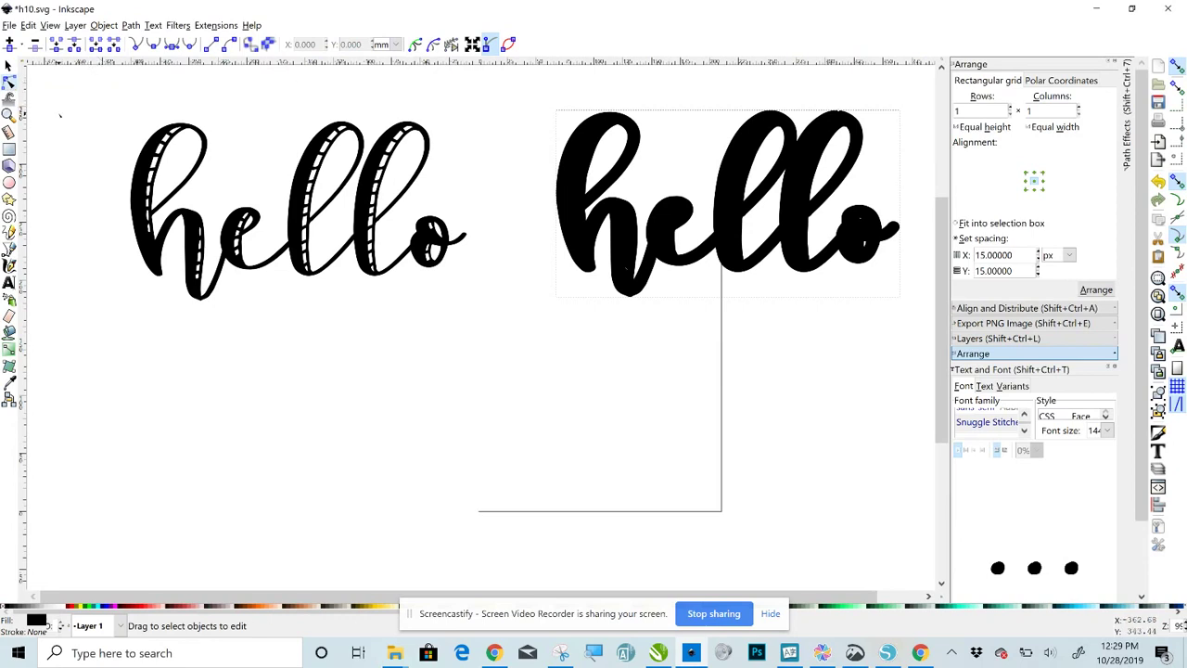
# Step: Convert the thickened right hello with Object to Path and confirm it has 255 nodes
pyautogui.click(8, 66)
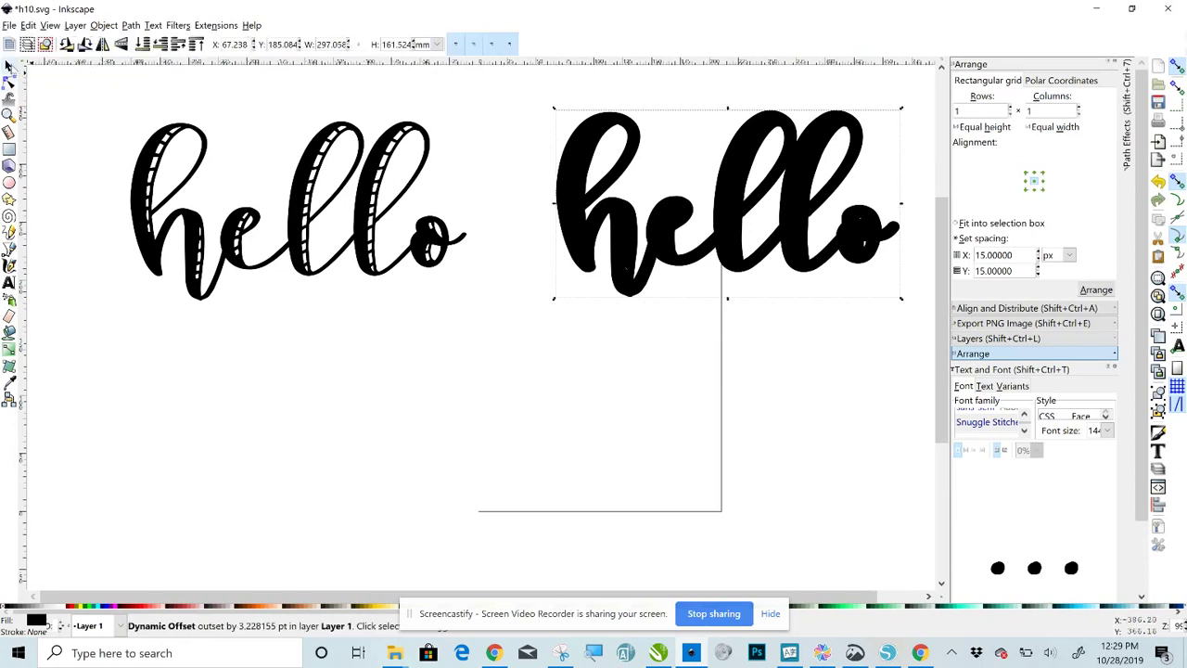
pyautogui.click(532, 162)
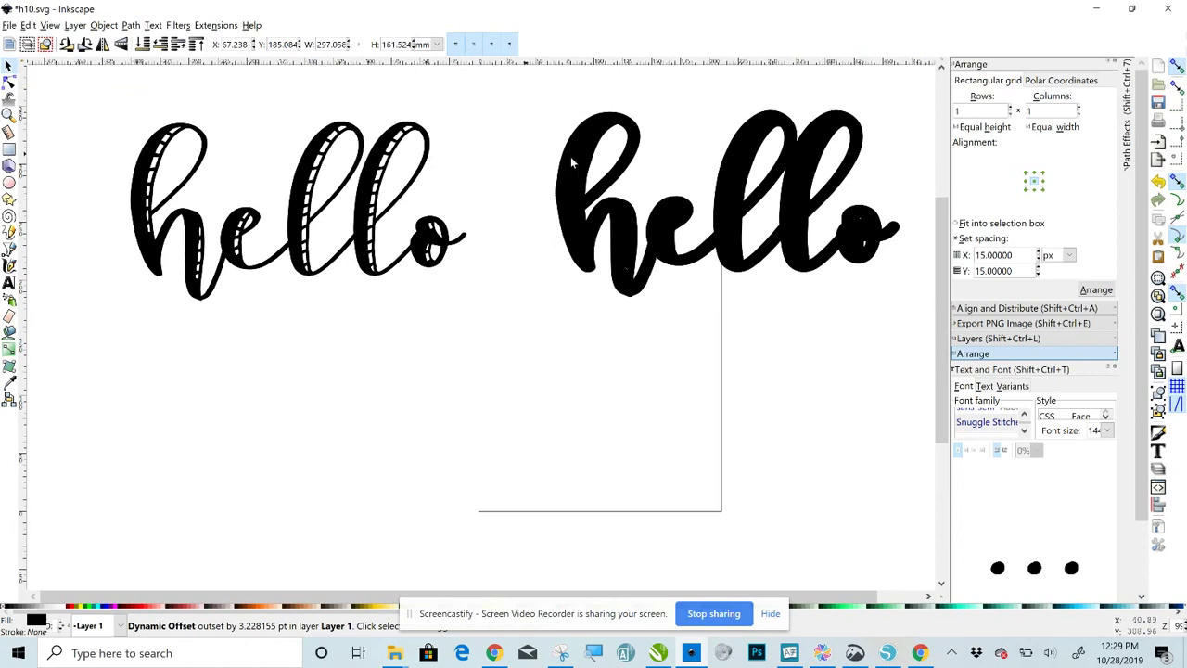
pyautogui.click(588, 166)
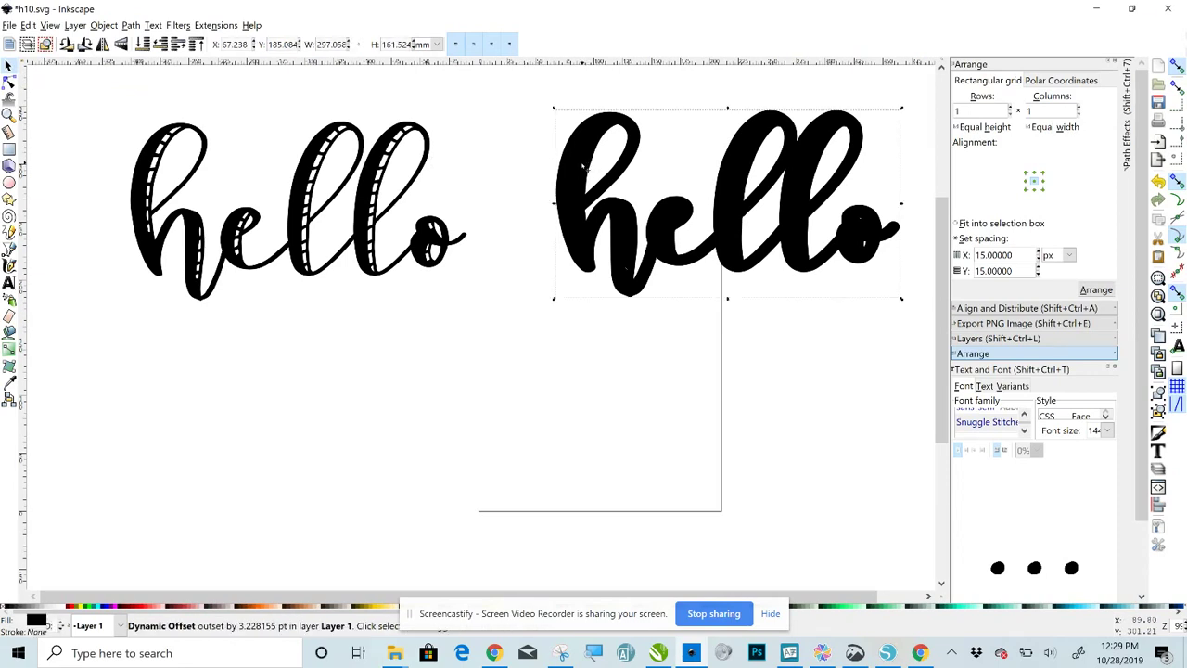
pyautogui.click(131, 25)
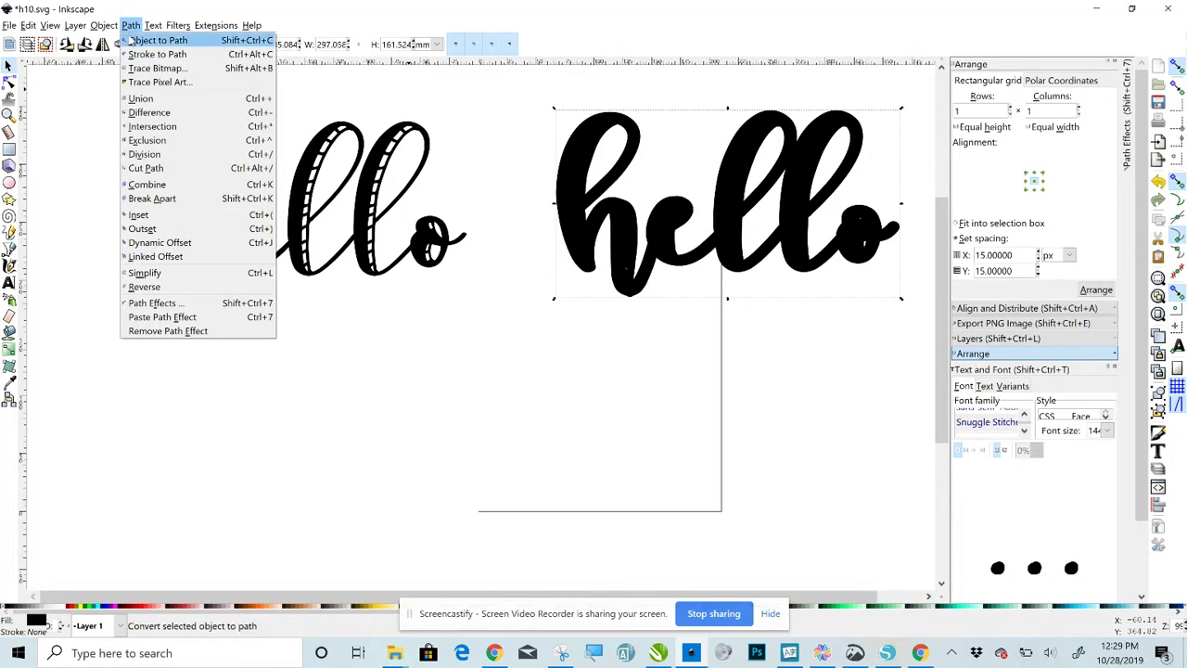
pyautogui.click(133, 41)
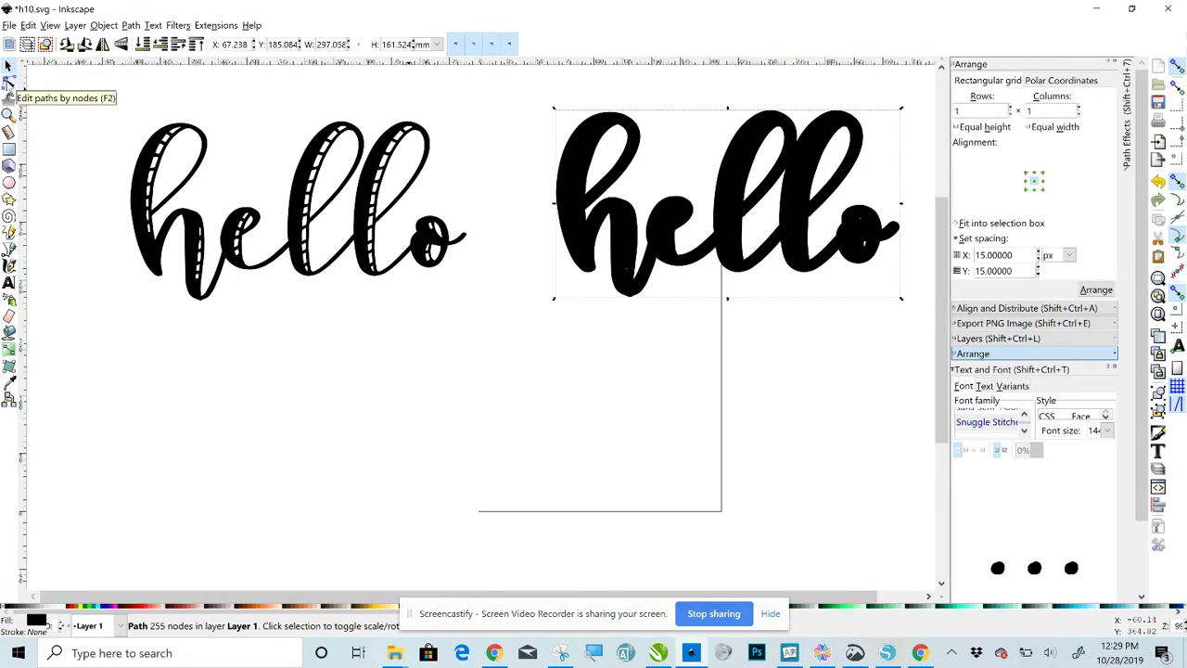
pyautogui.click(8, 84)
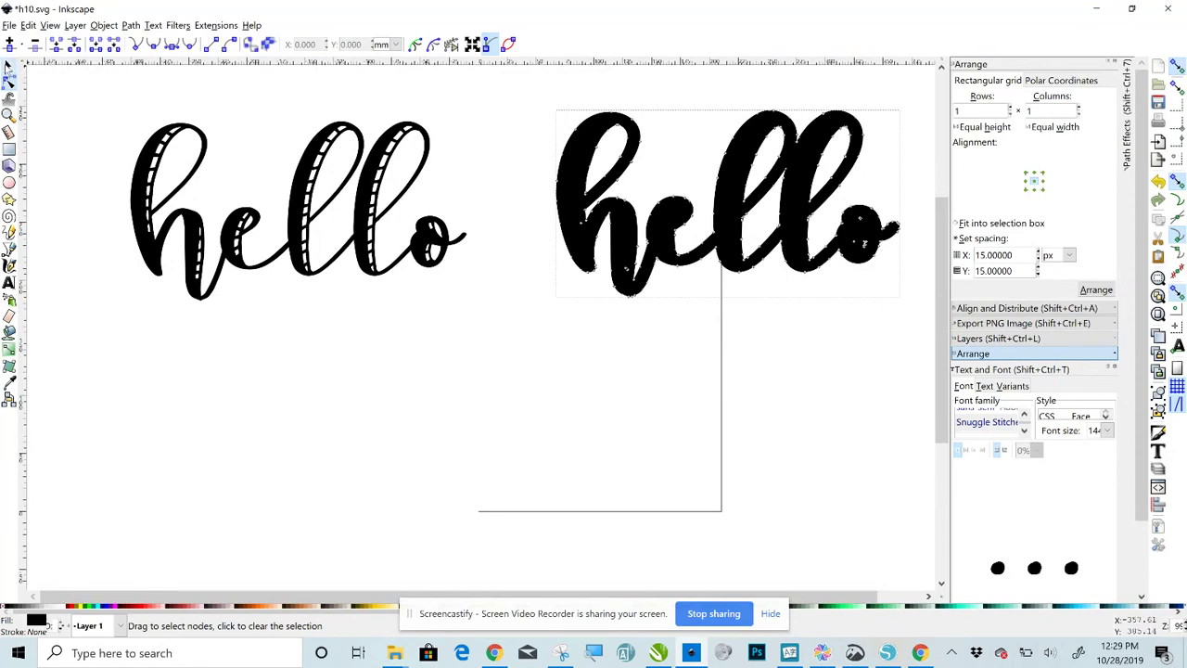
pyautogui.click(8, 66)
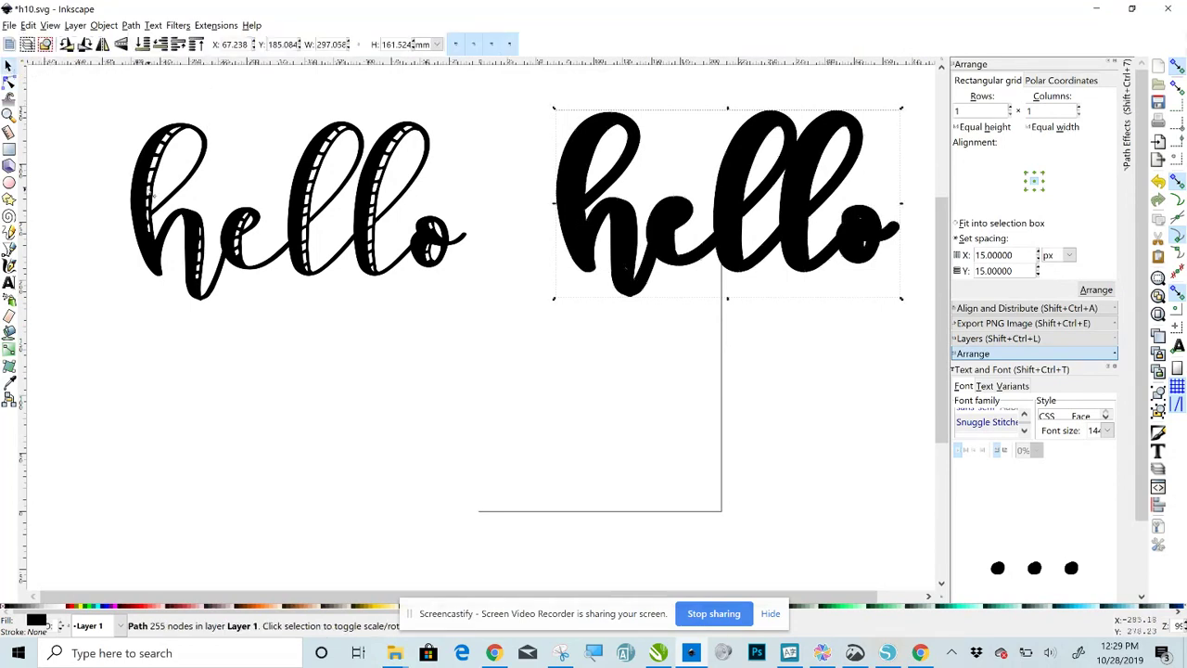
# Step: Convert the original left hello text to a path and check its nodes
pyautogui.click(158, 172)
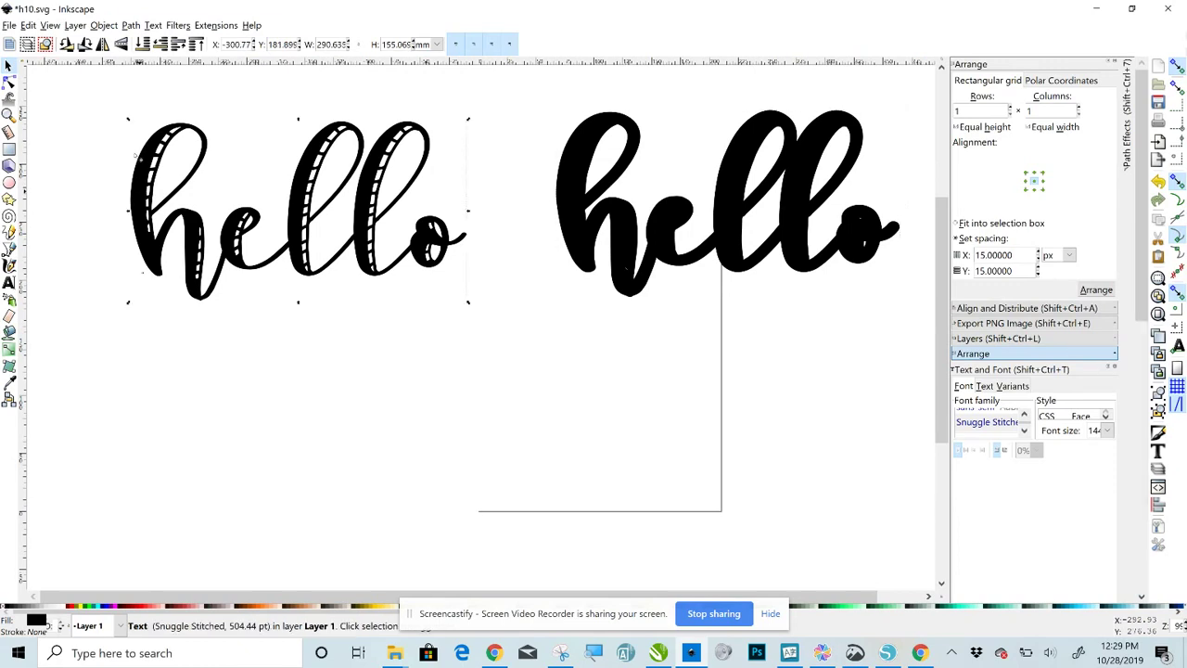
pyautogui.click(136, 28)
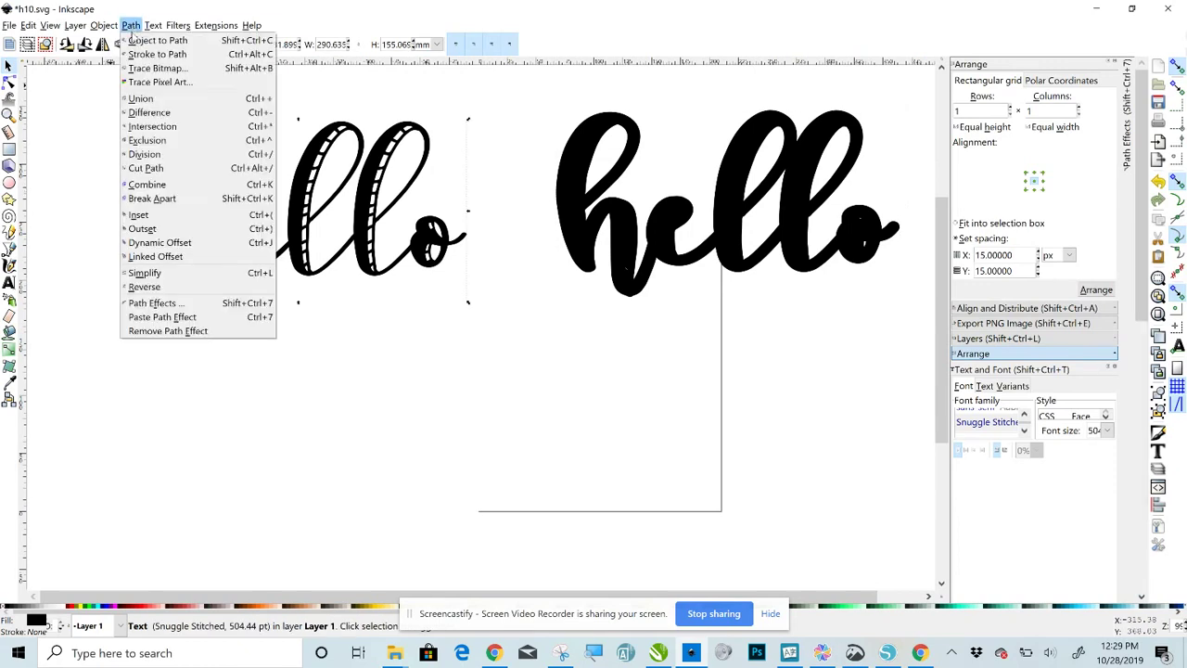
pyautogui.click(138, 41)
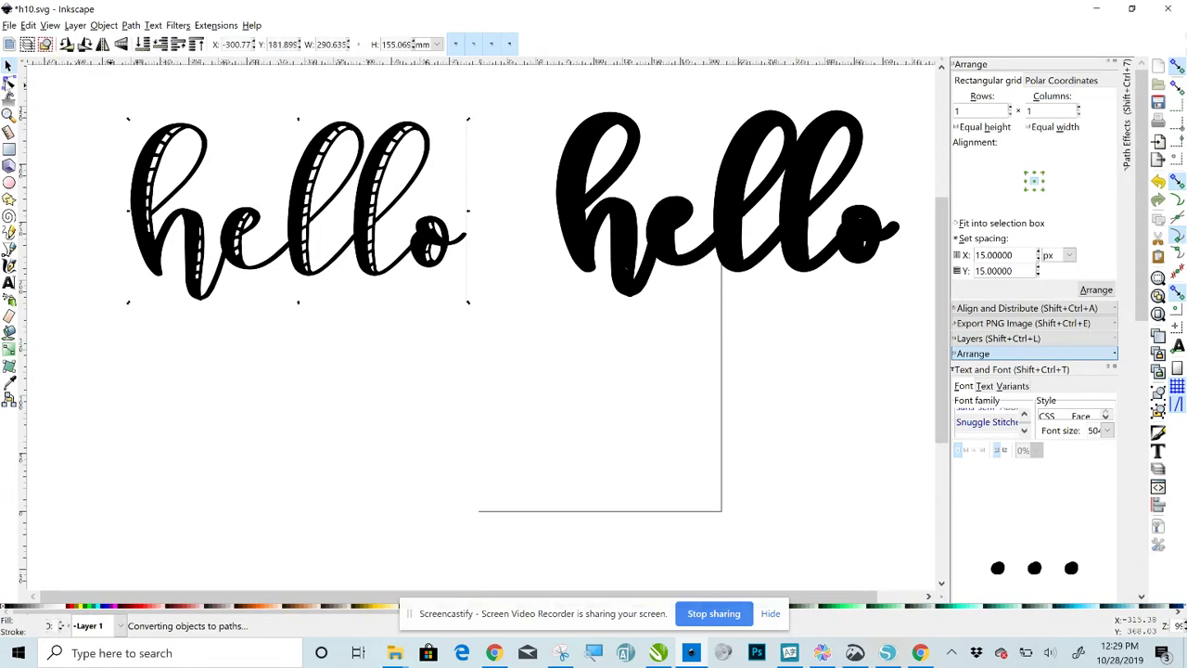
pyautogui.click(8, 82)
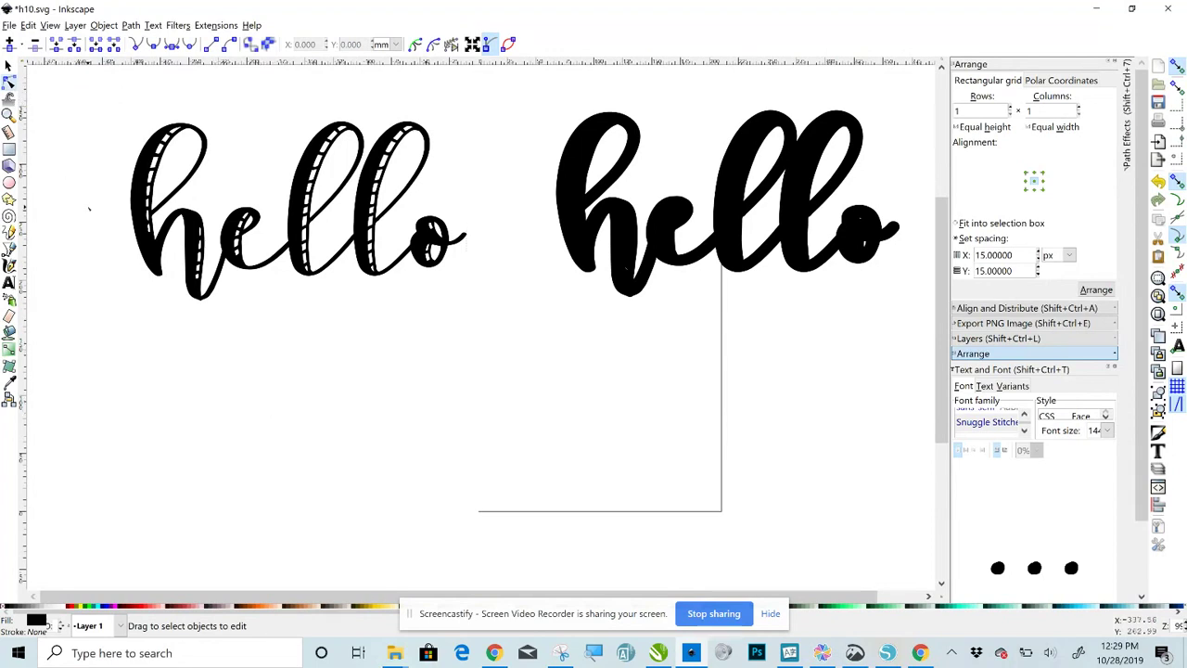
pyautogui.click(185, 137)
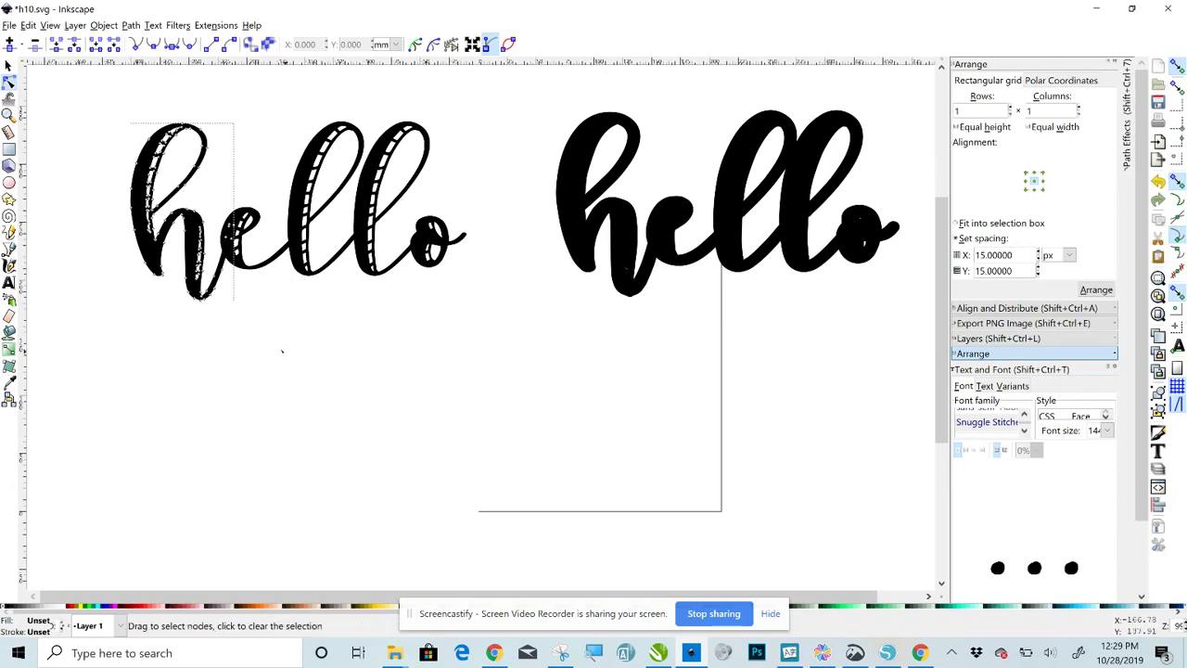
pyautogui.click(265, 350)
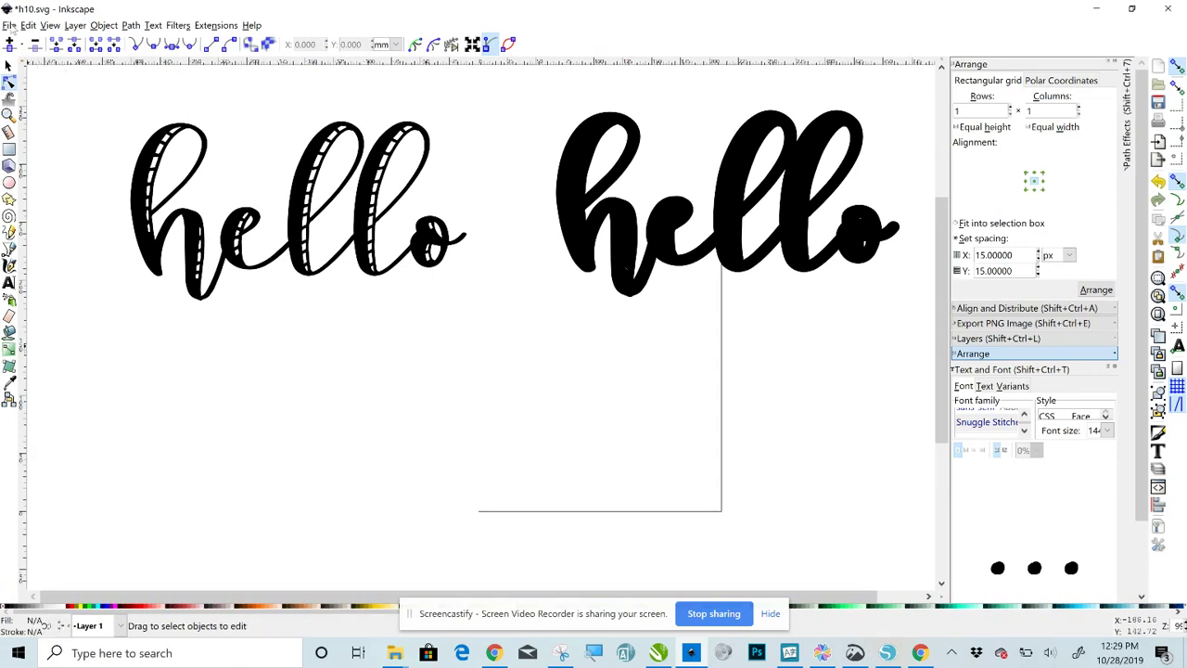
pyautogui.click(10, 25)
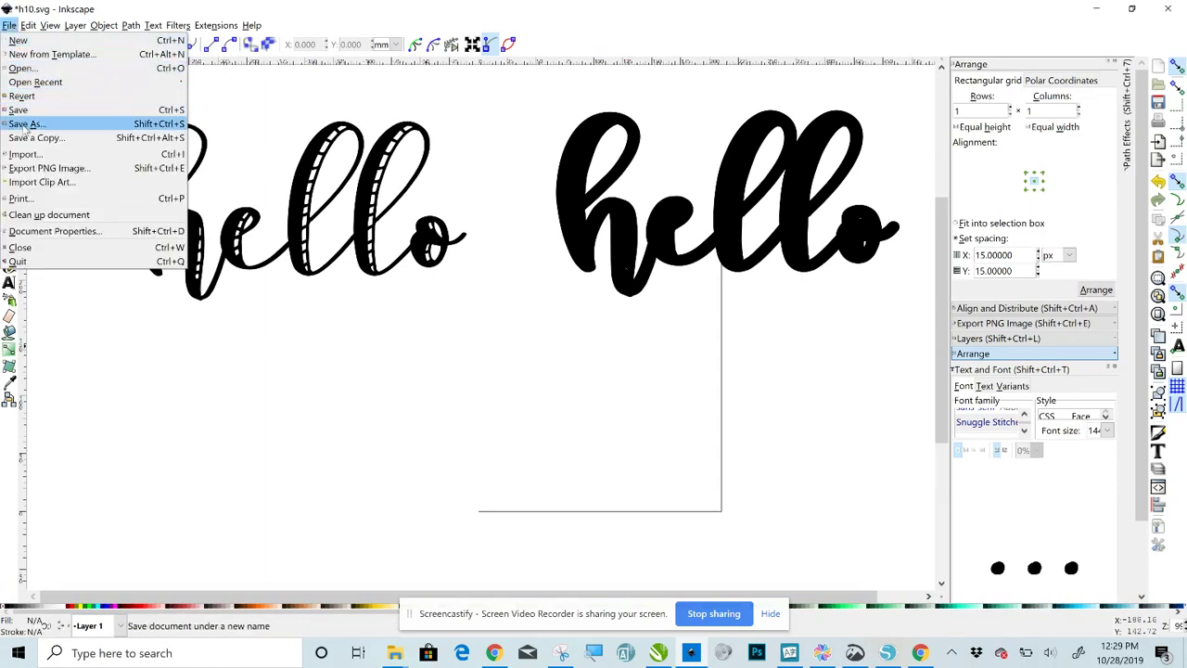
# Step: Save the drawing as Plain SVG named offset10.svg, then switch away from Inkscape
pyautogui.click(24, 124)
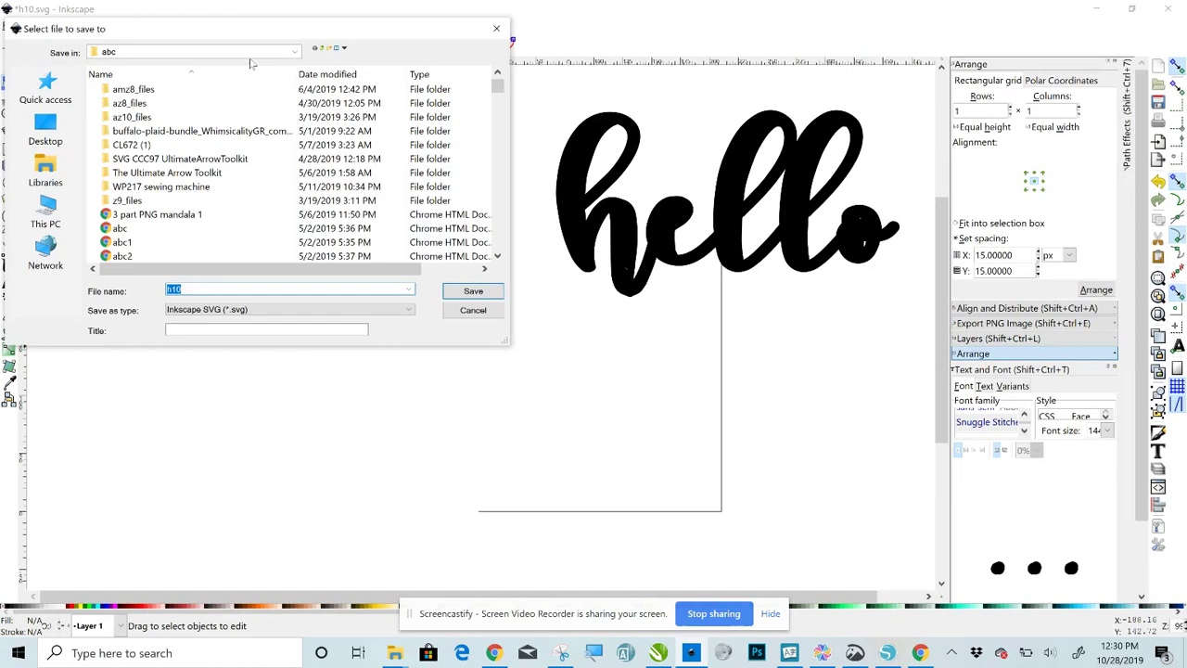
pyautogui.click(195, 290)
pyautogui.press('BackSpace')
pyautogui.press('BackSpace')
pyautogui.press('BackSpace')
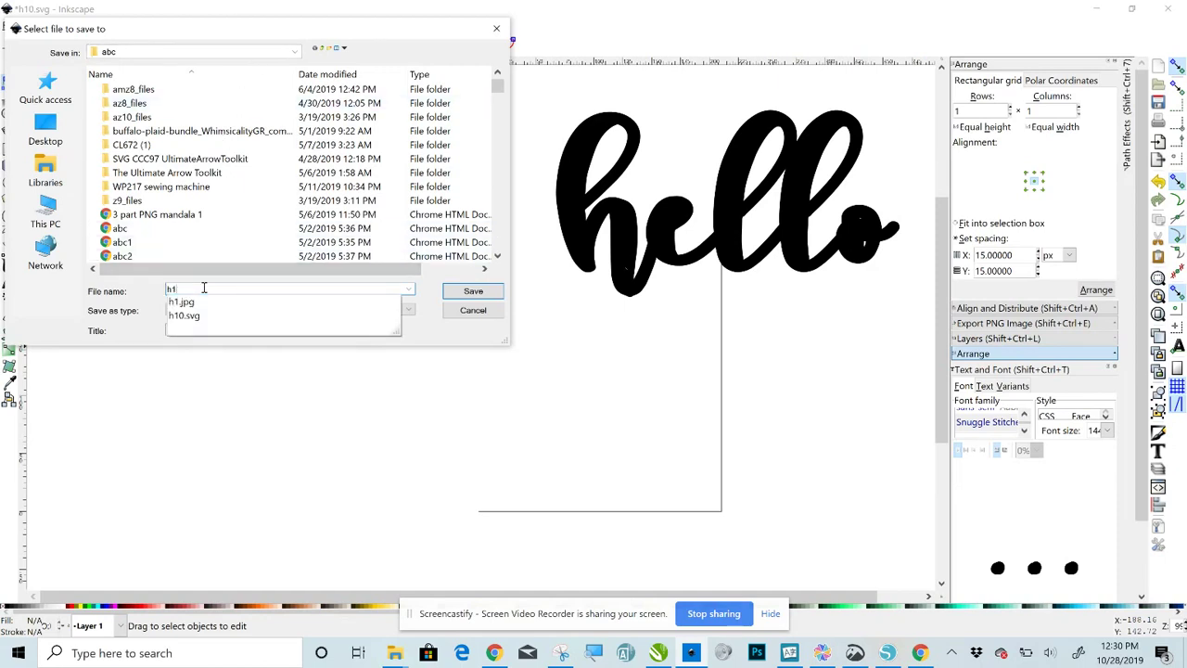
pyautogui.write('offset10')
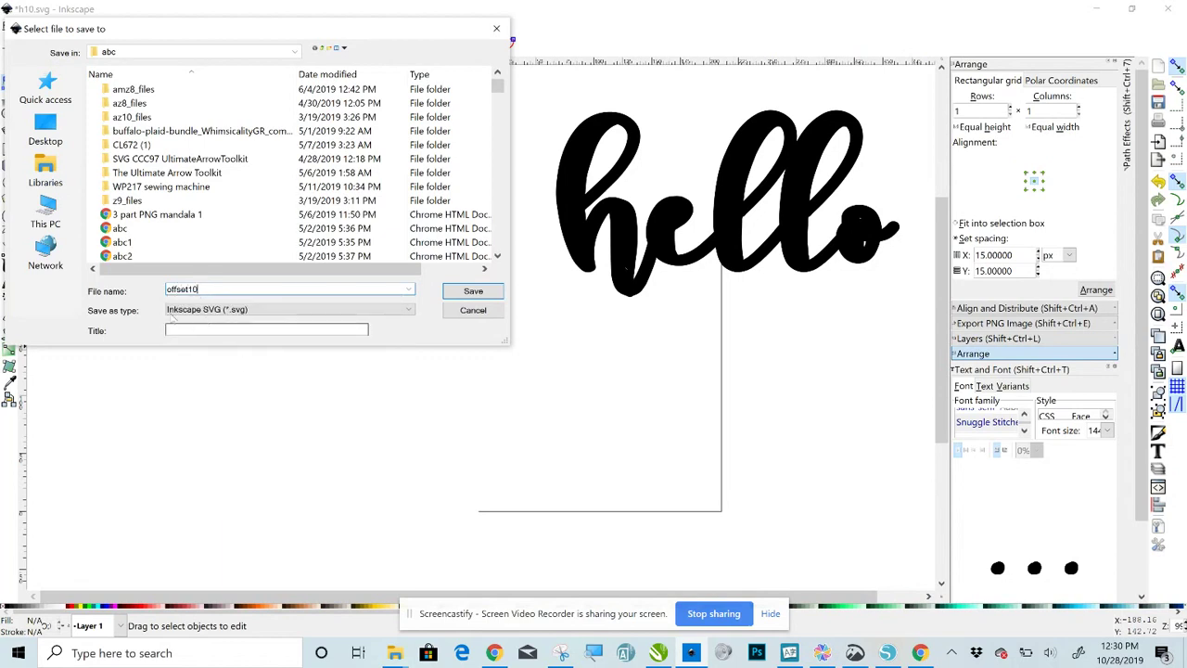
pyautogui.click(186, 316)
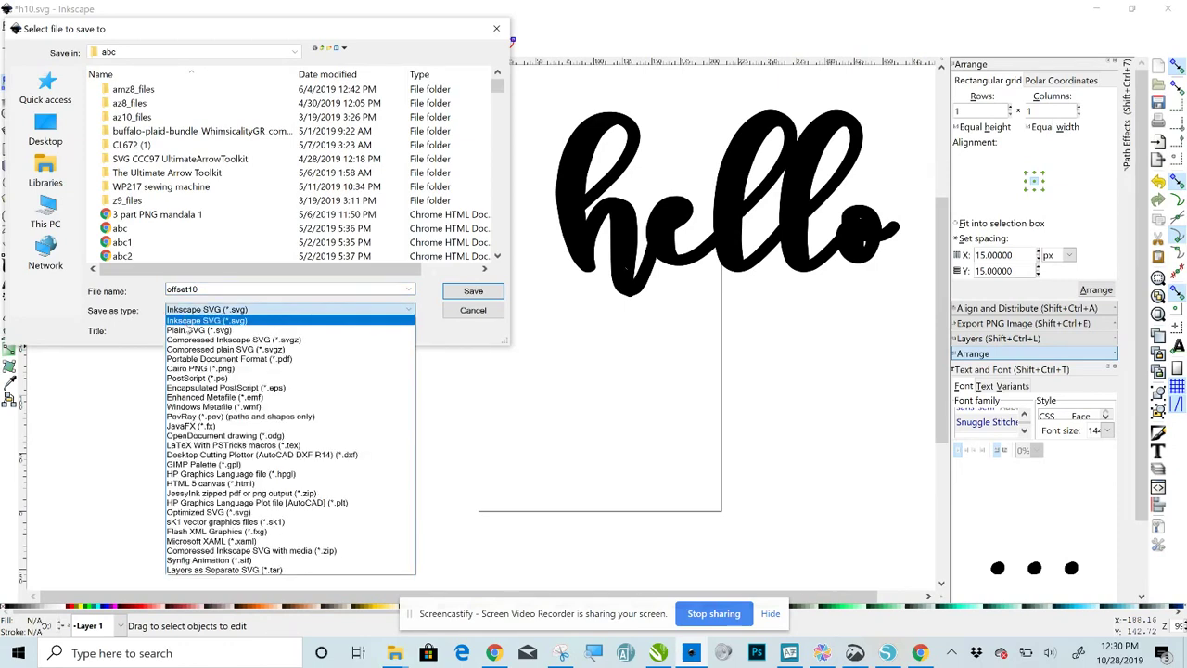
pyautogui.click(188, 331)
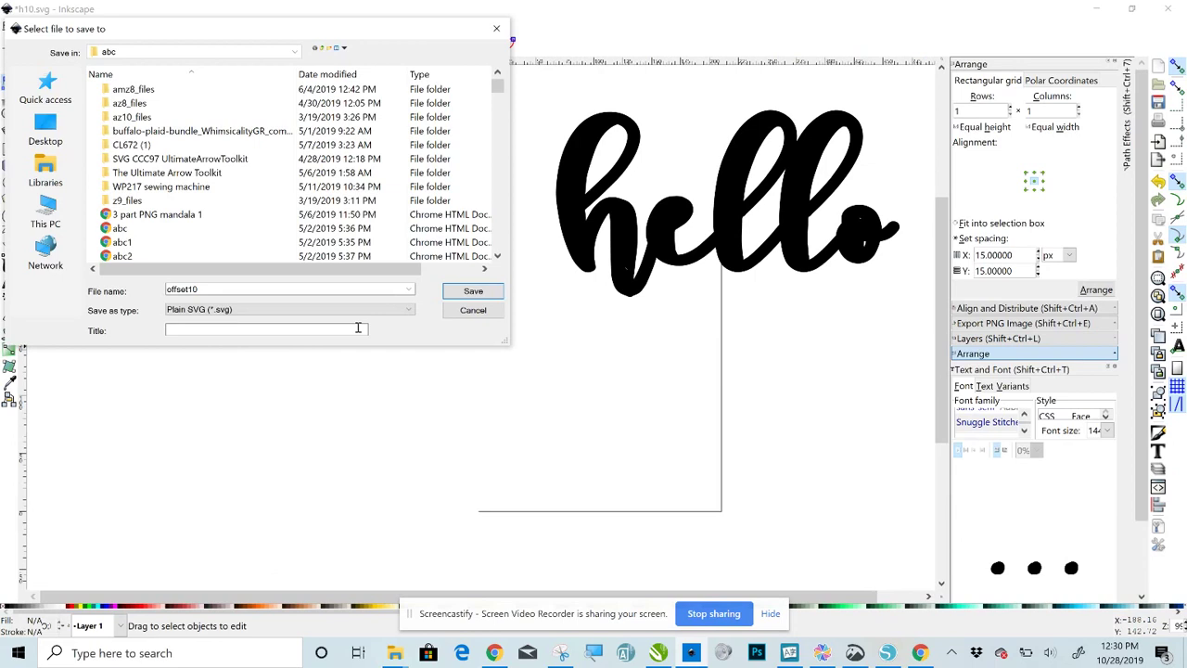
pyautogui.click(482, 292)
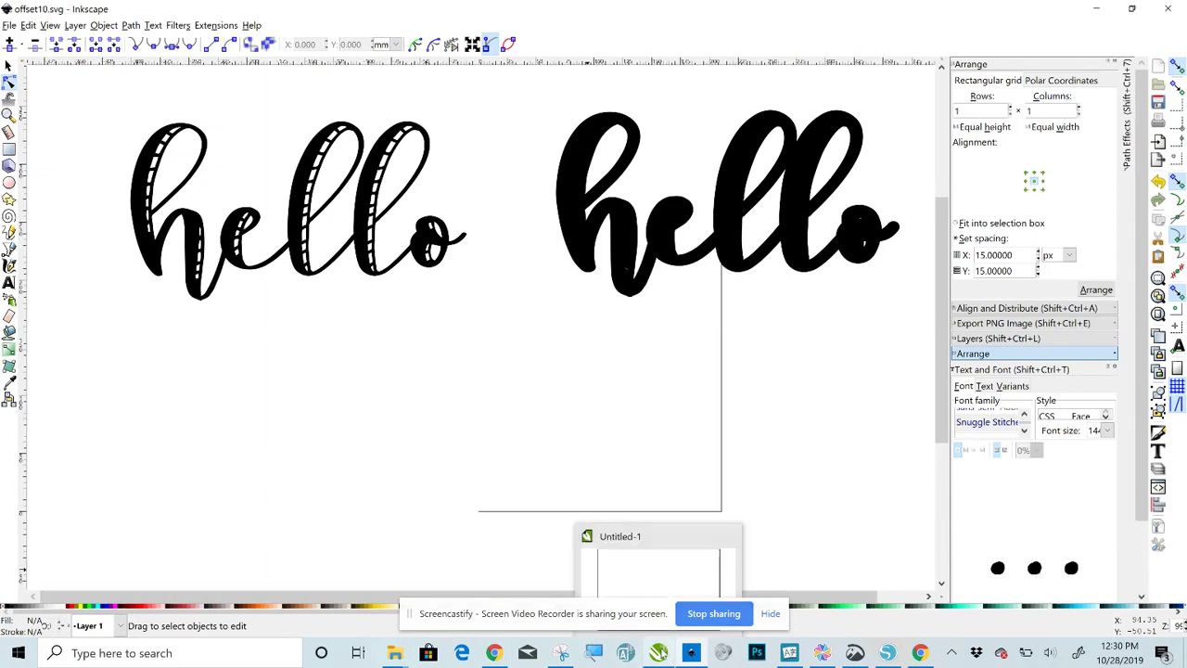
pyautogui.click(660, 653)
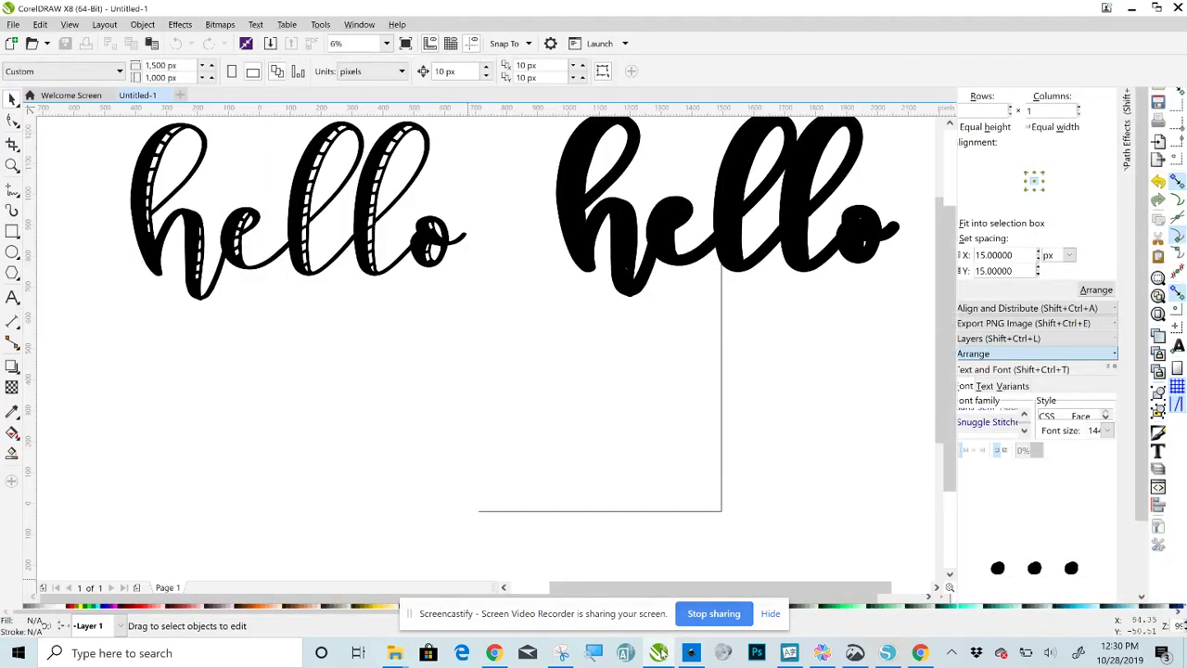
pyautogui.moveTo(660, 653)
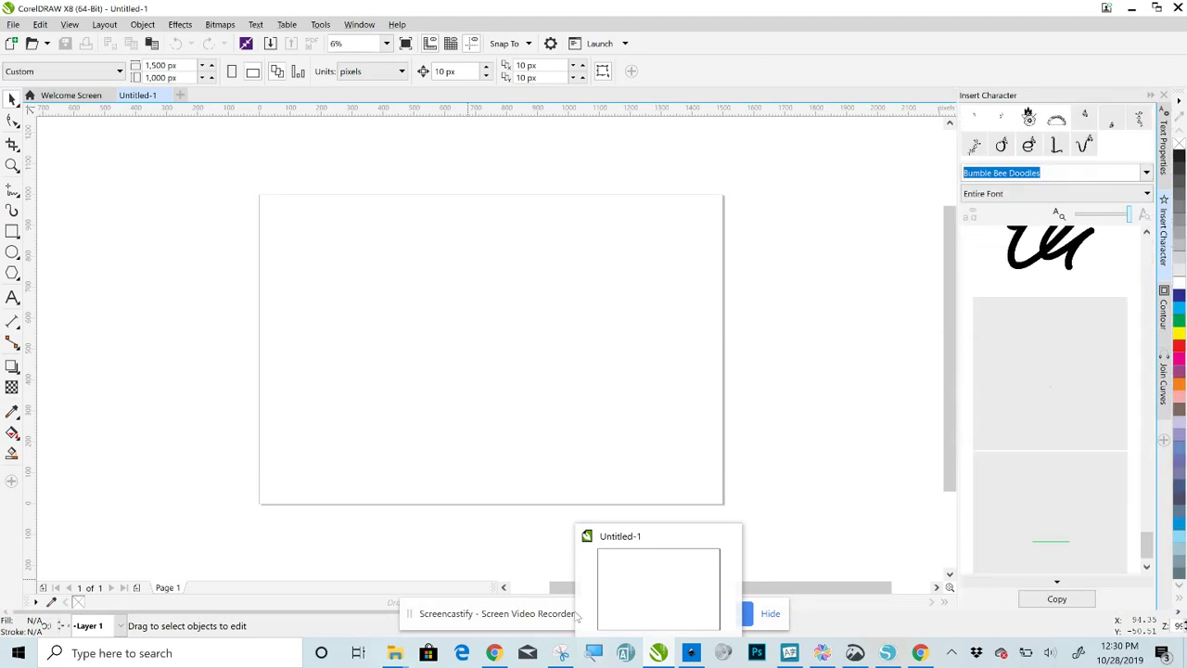
# Step: Upload offset10.svg as an image, continue past the text warning, and save it
pyautogui.click(498, 655)
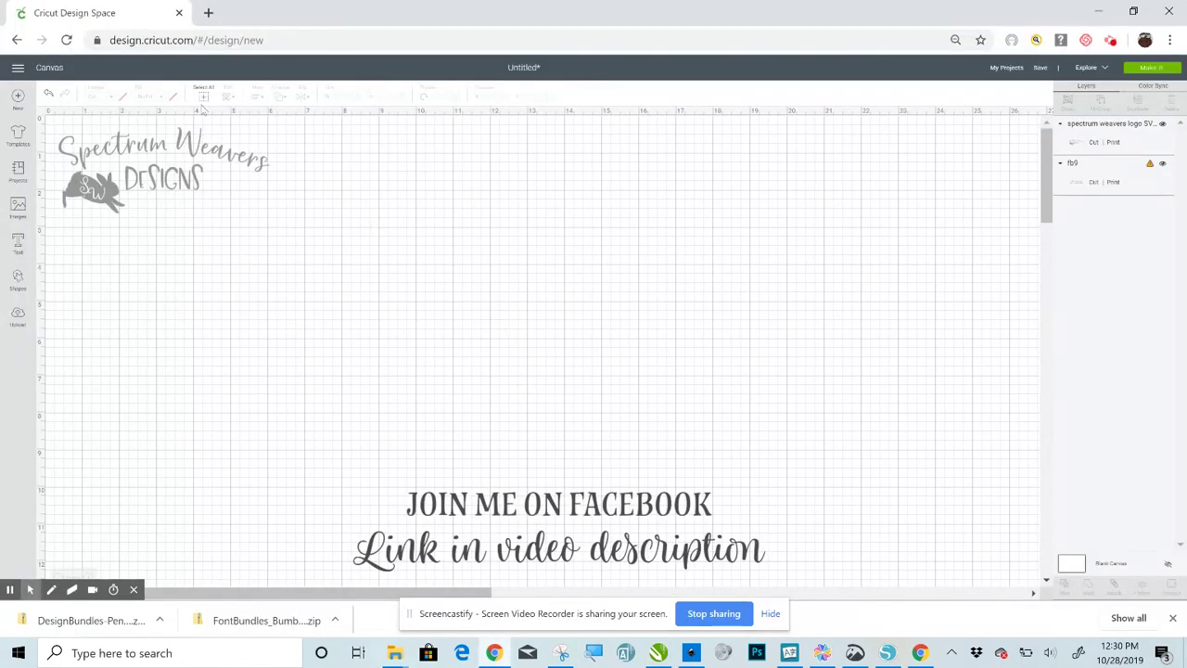
pyautogui.click(19, 315)
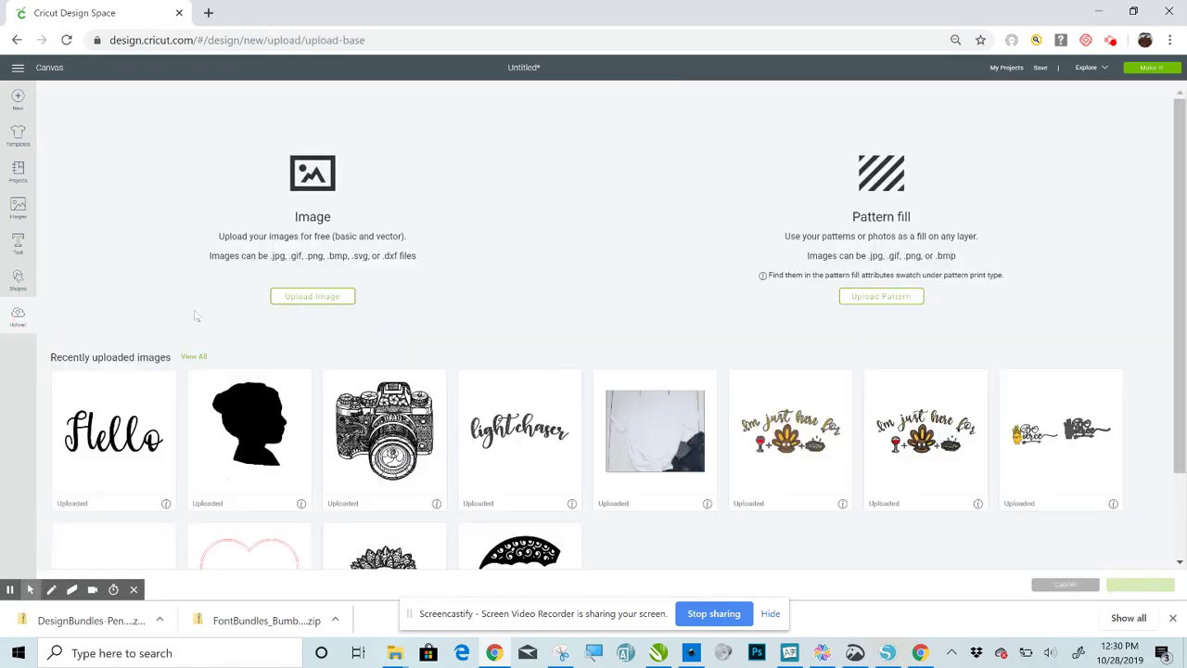
pyautogui.click(335, 299)
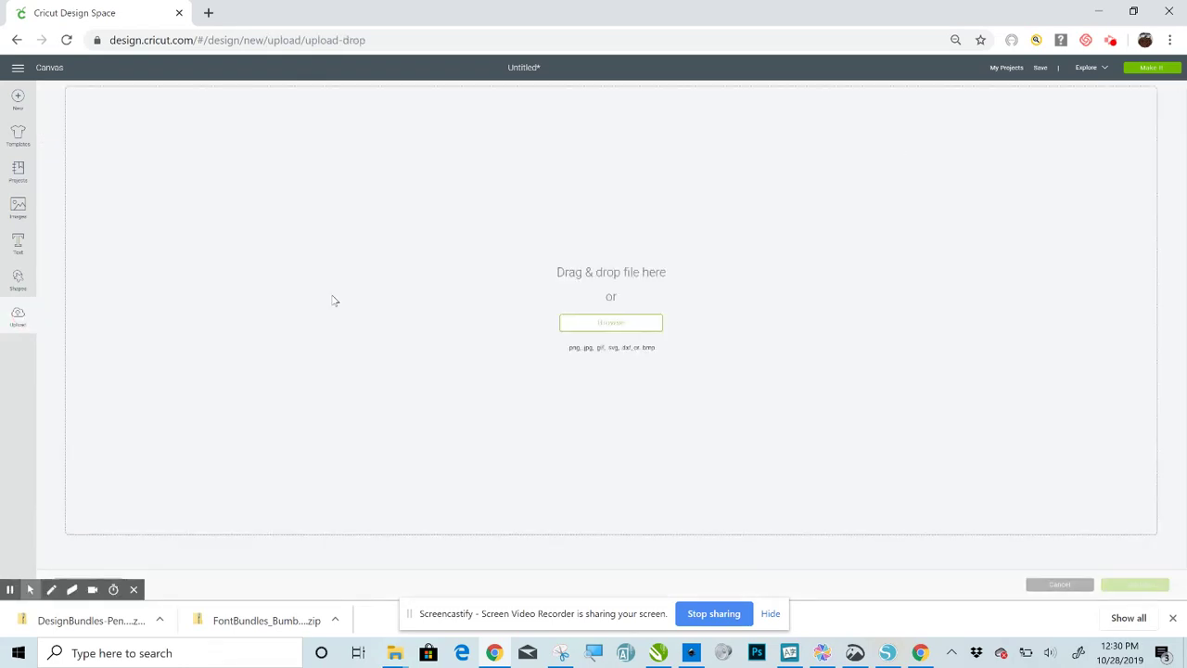
pyautogui.click(634, 324)
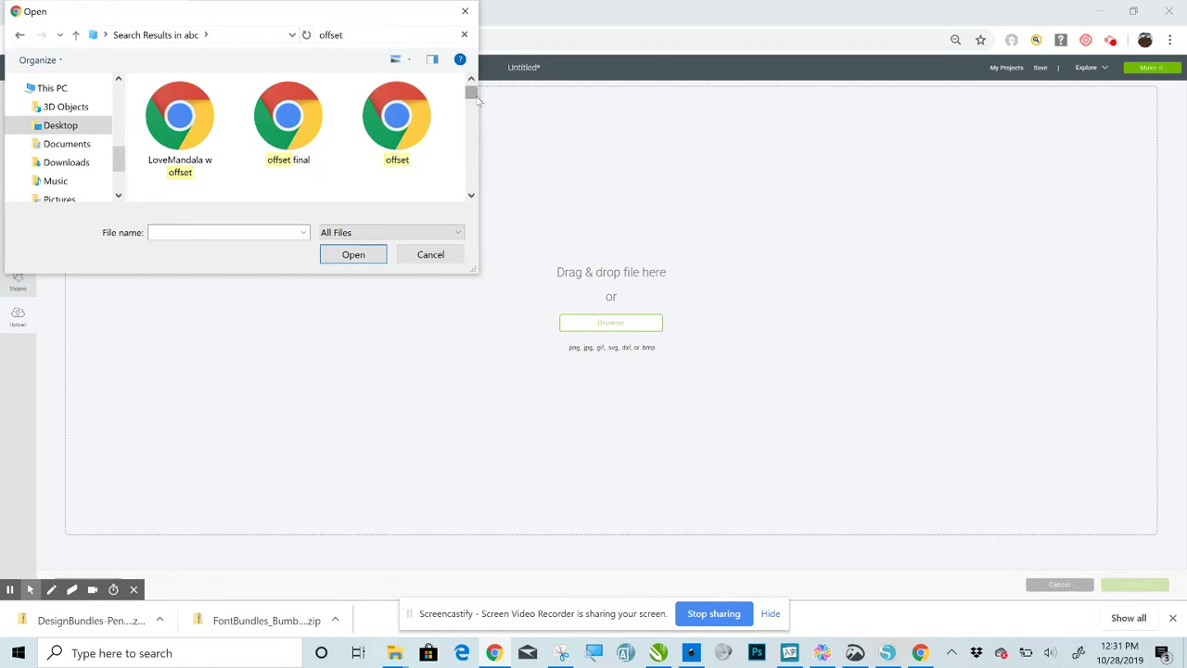
pyautogui.scroll(-2, 473, 99)
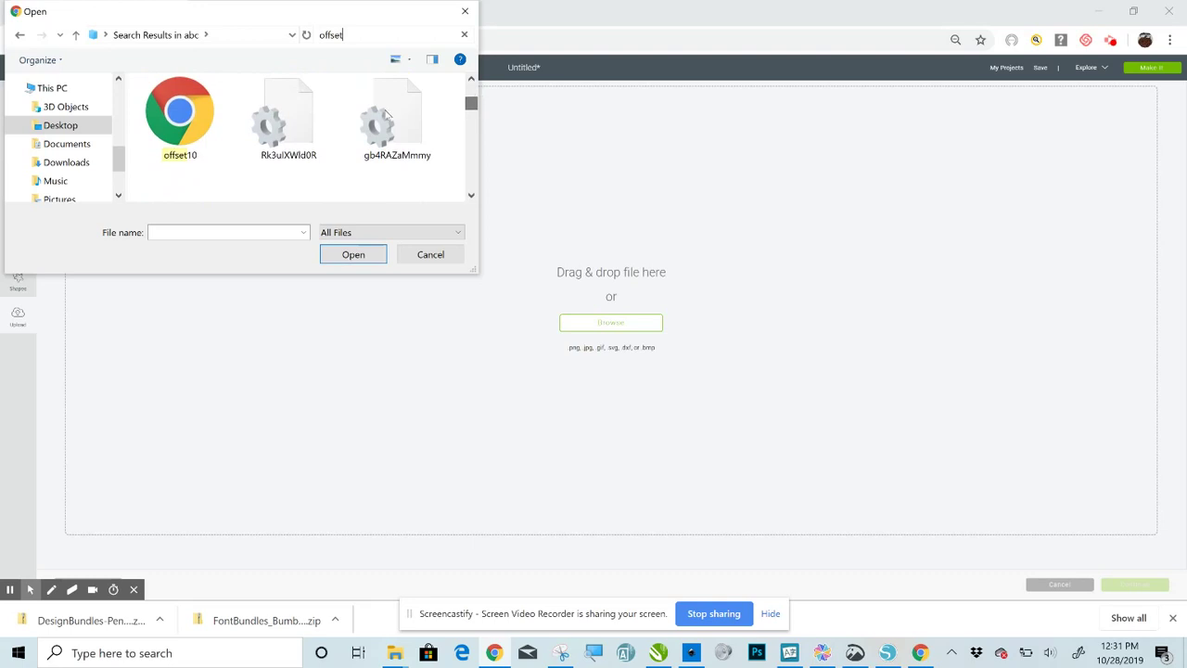
pyautogui.click(180, 137)
pyautogui.click(180, 138)
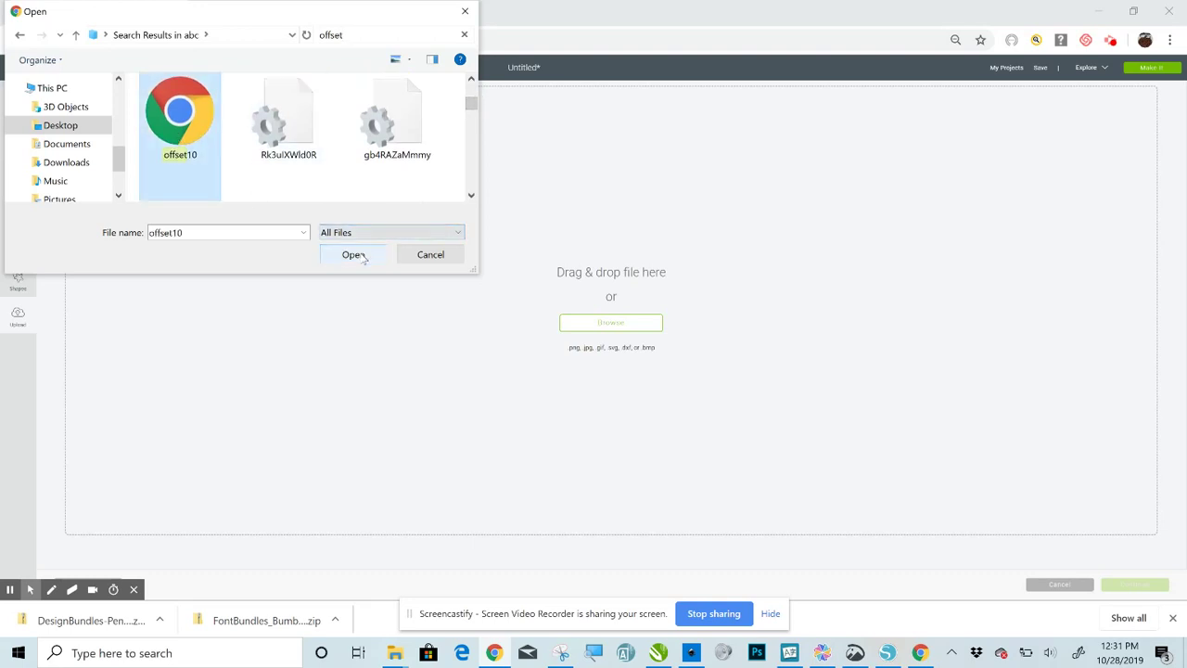
pyautogui.click(358, 255)
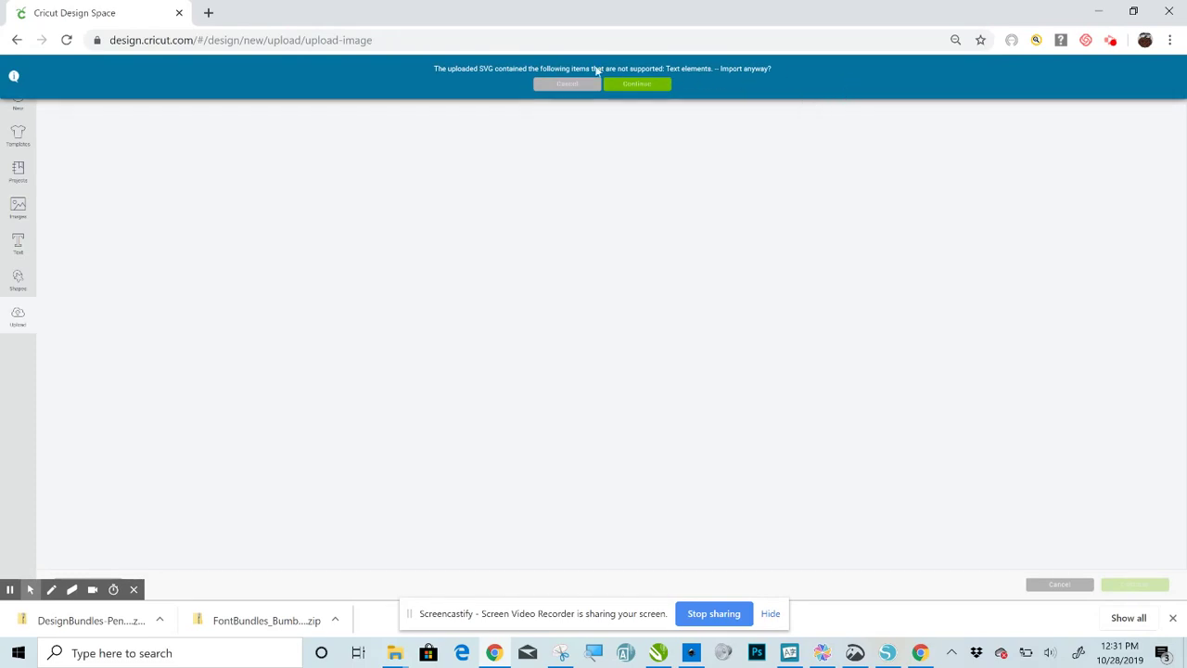
pyautogui.click(634, 86)
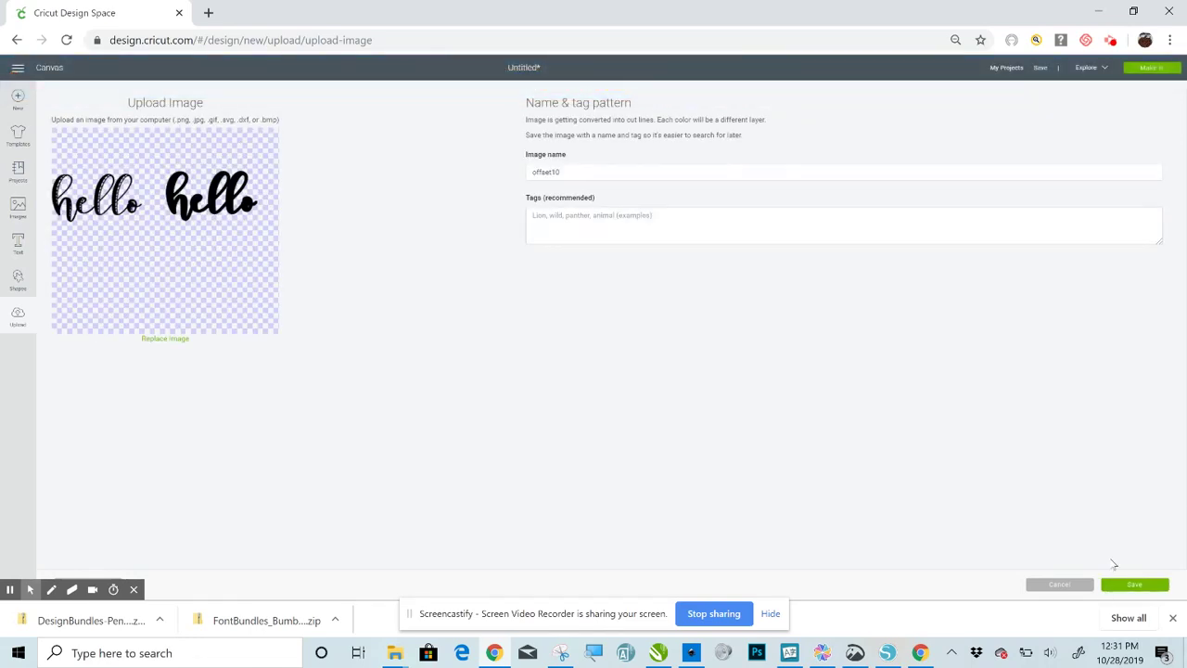
pyautogui.click(1130, 587)
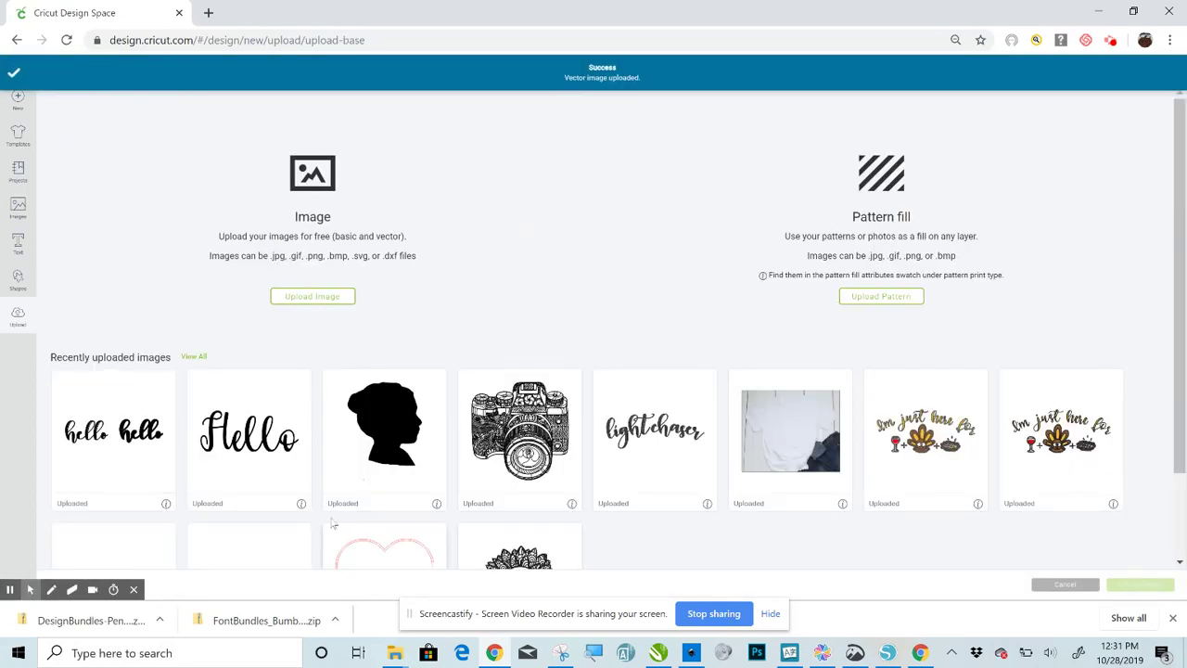
# Step: Insert the uploaded 'hello hello' image and move it toward the canvas centre
pyautogui.click(115, 449)
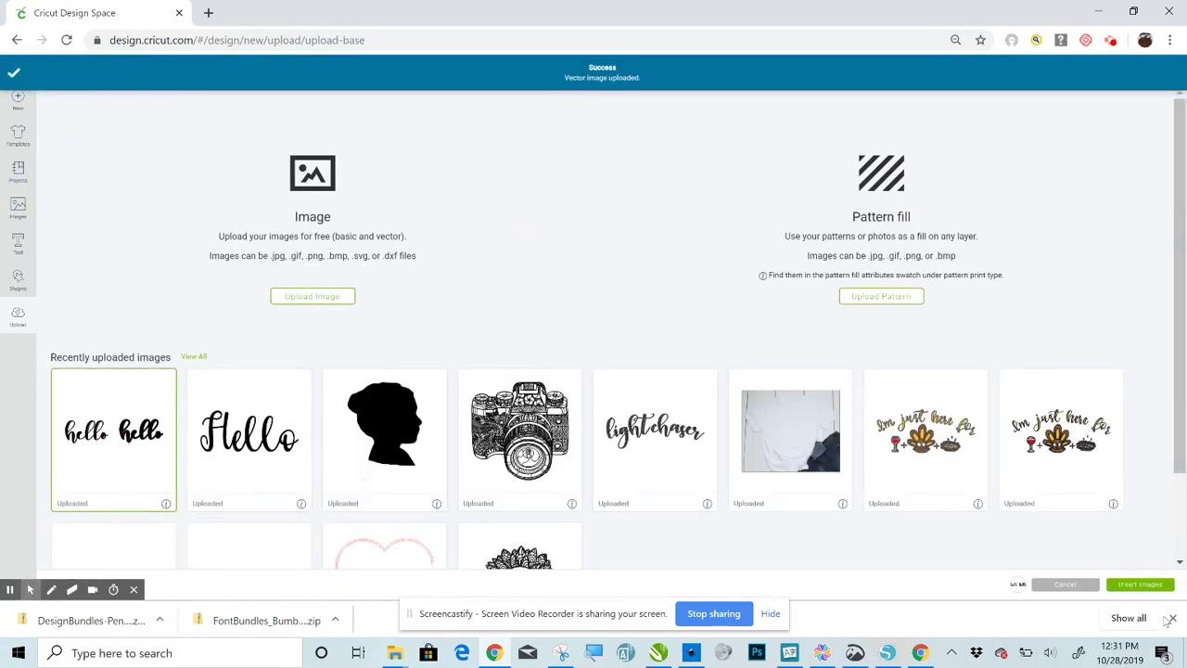
pyautogui.click(1148, 588)
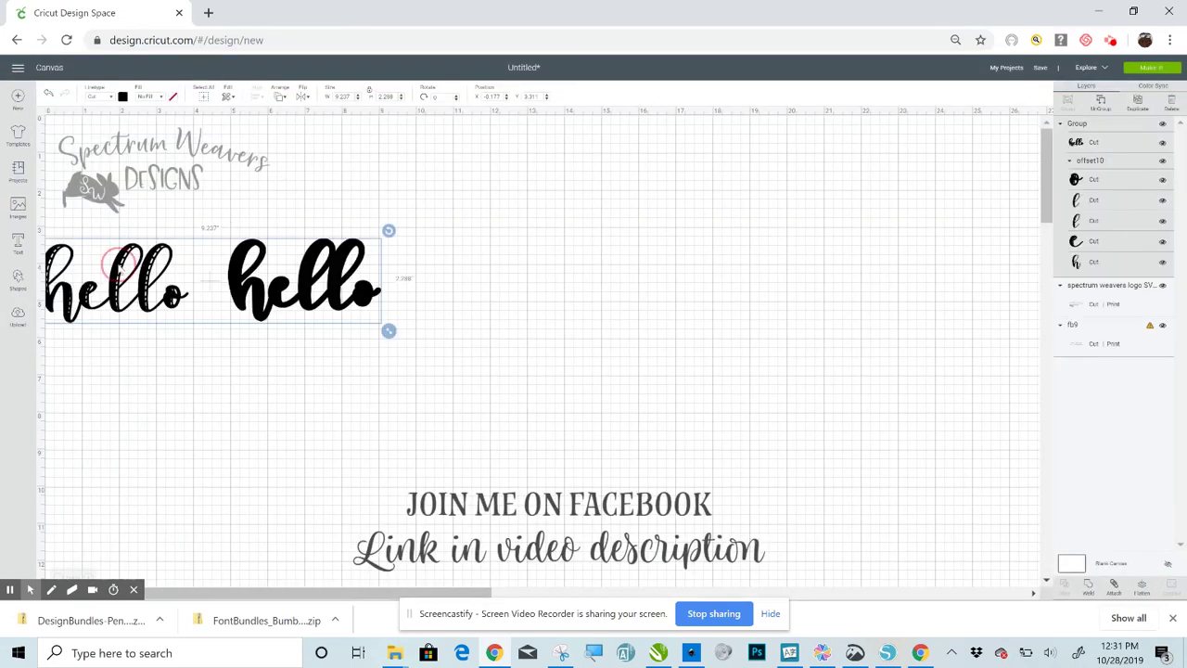
pyautogui.moveTo(109, 260); pyautogui.dragTo(542, 212)
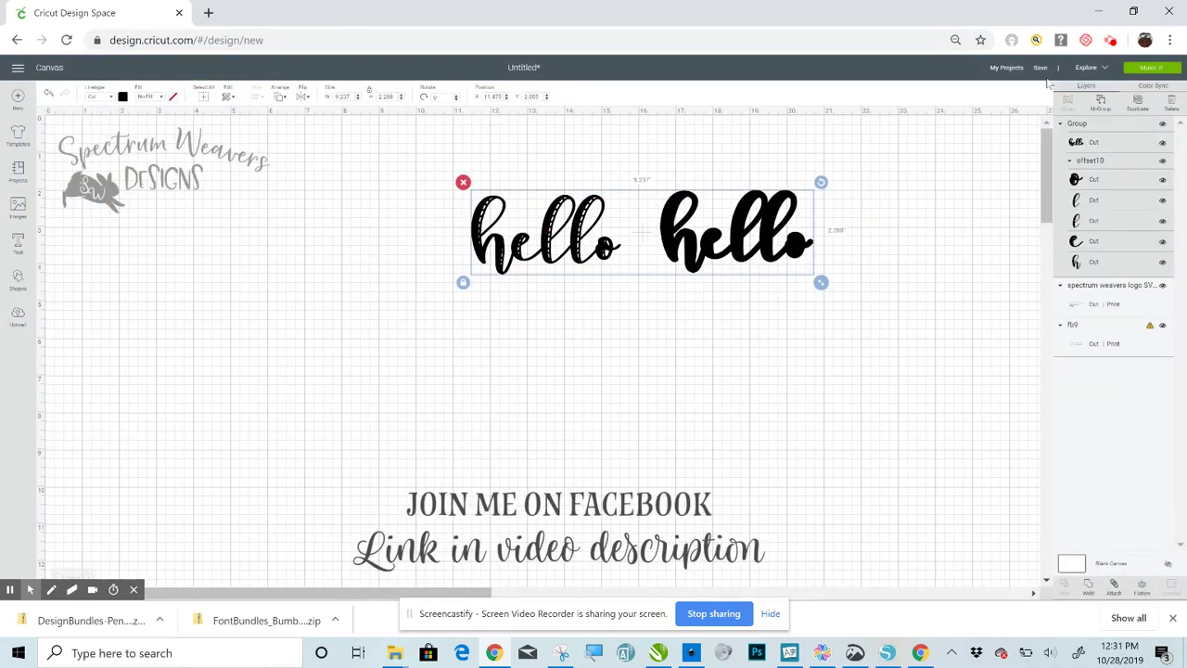
# Step: Ungroup the two hellos, move the solid one aside, and weld the outlined hello's letters
pyautogui.click(1104, 105)
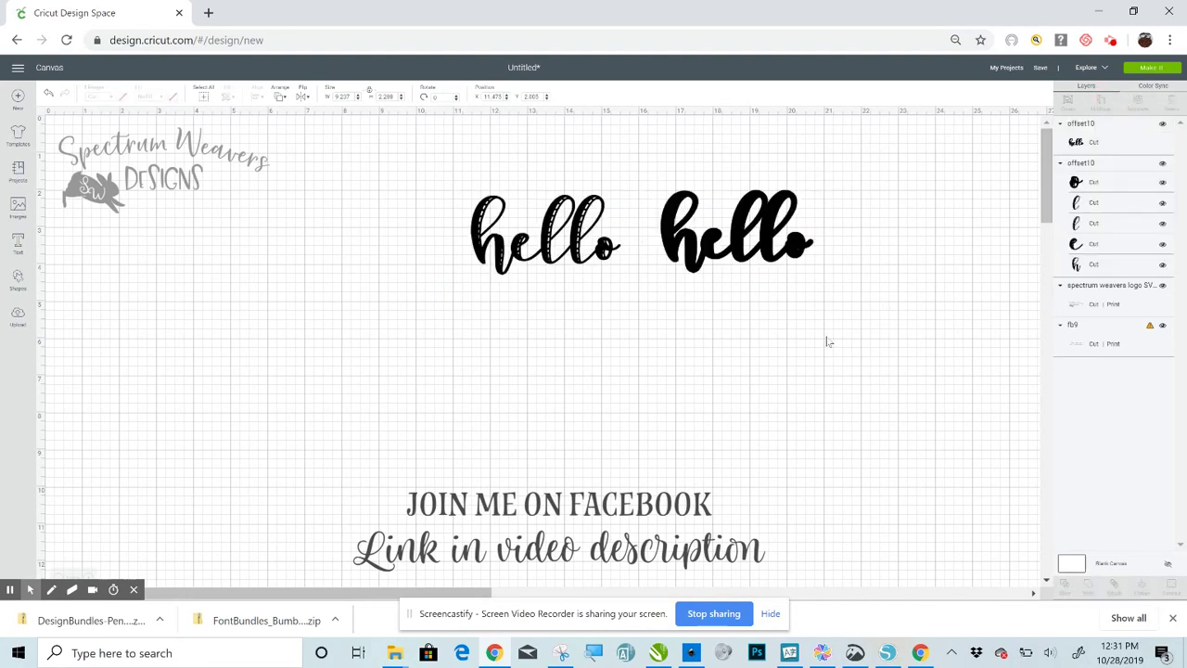
pyautogui.moveTo(739, 250); pyautogui.dragTo(156, 369)
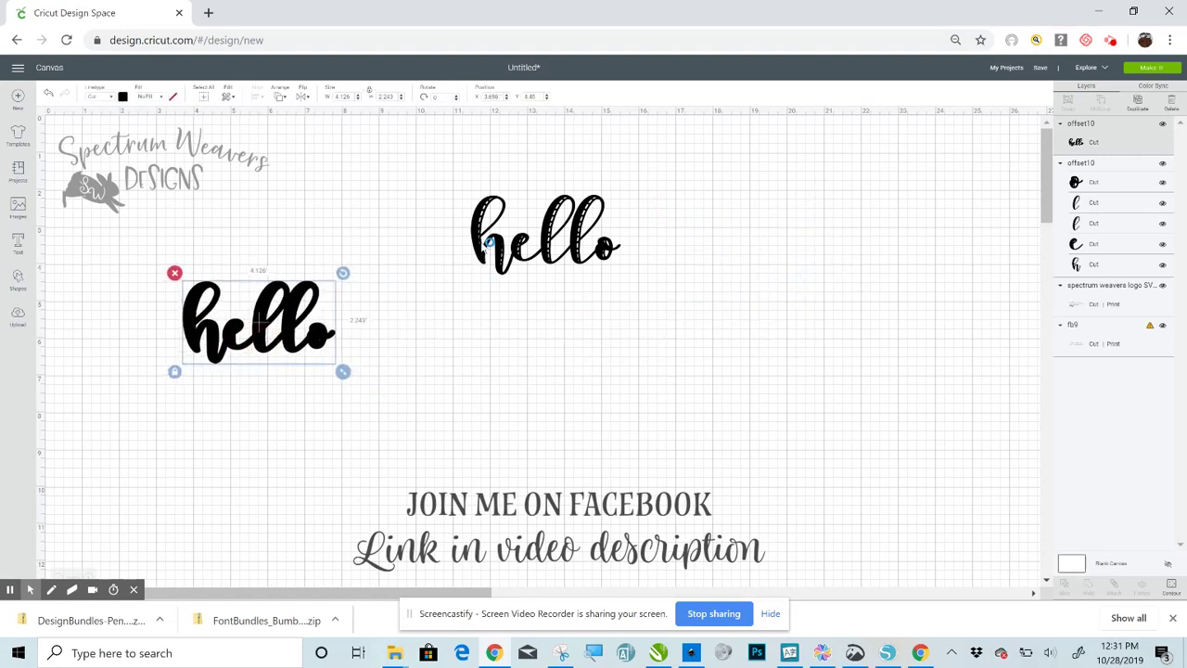
pyautogui.click(484, 243)
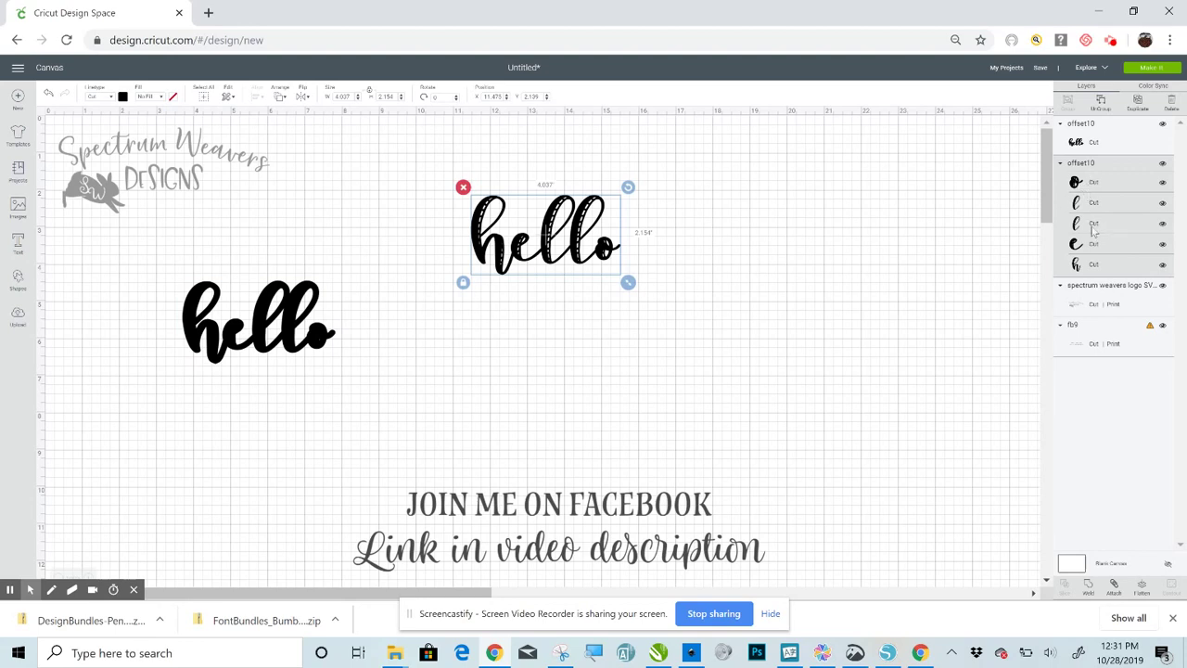
pyautogui.click(1088, 591)
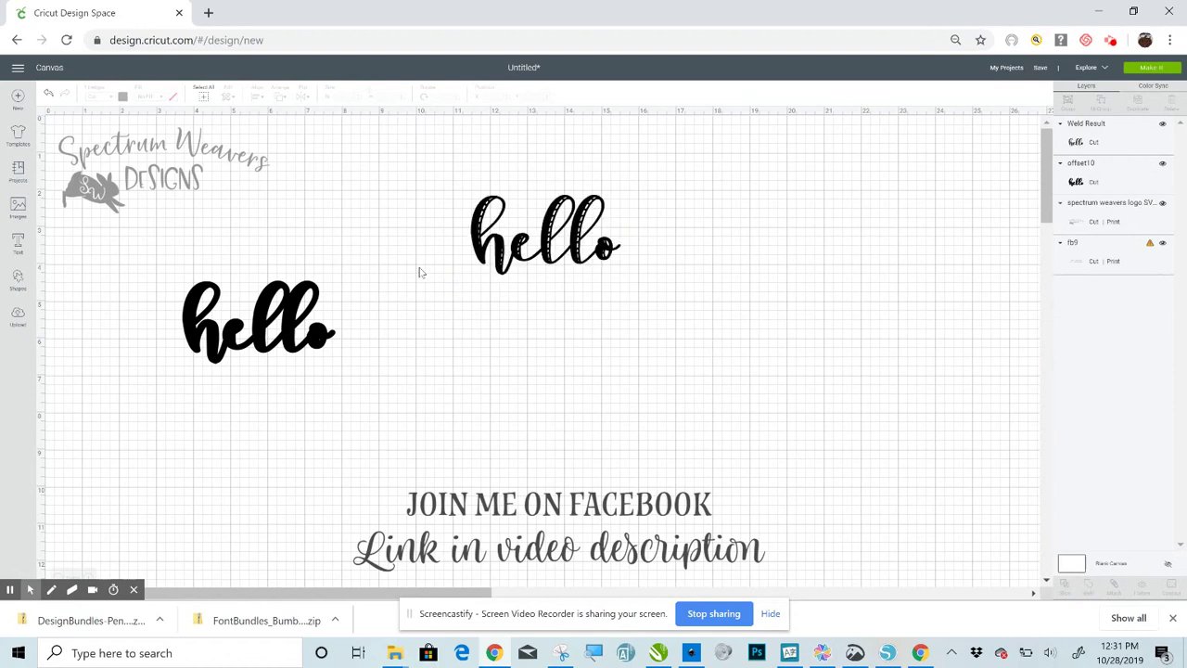
# Step: Colour the solid hello blue (#2296F3) and stack the black outlined hello on top
pyautogui.click(258, 336)
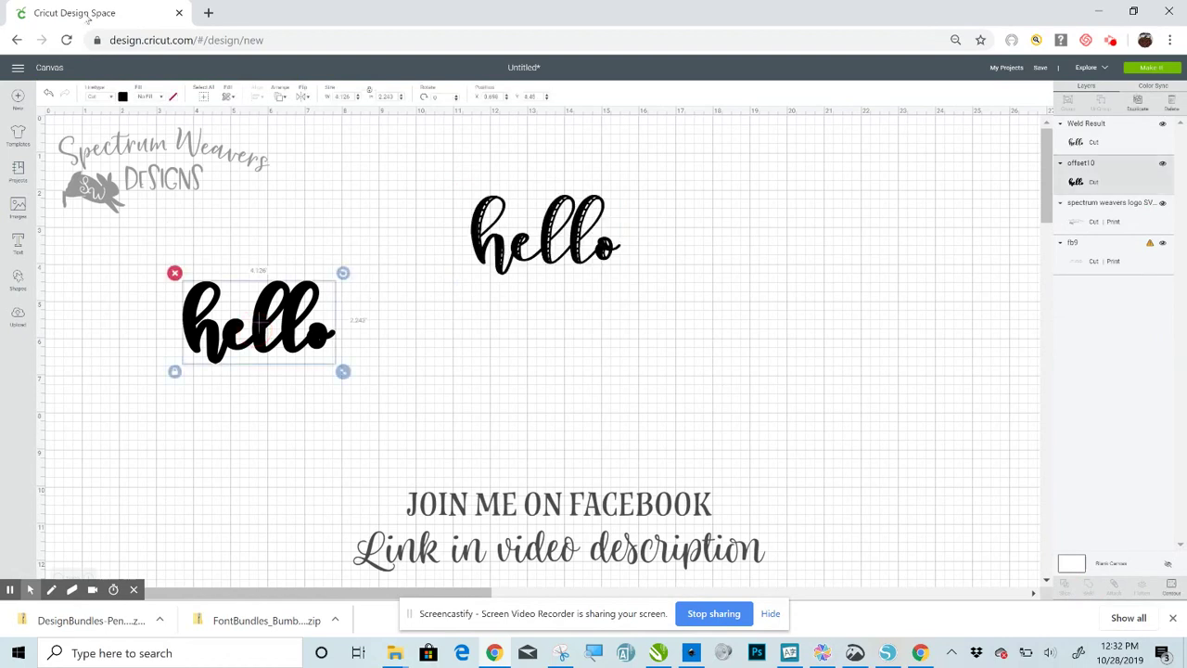
pyautogui.click(123, 97)
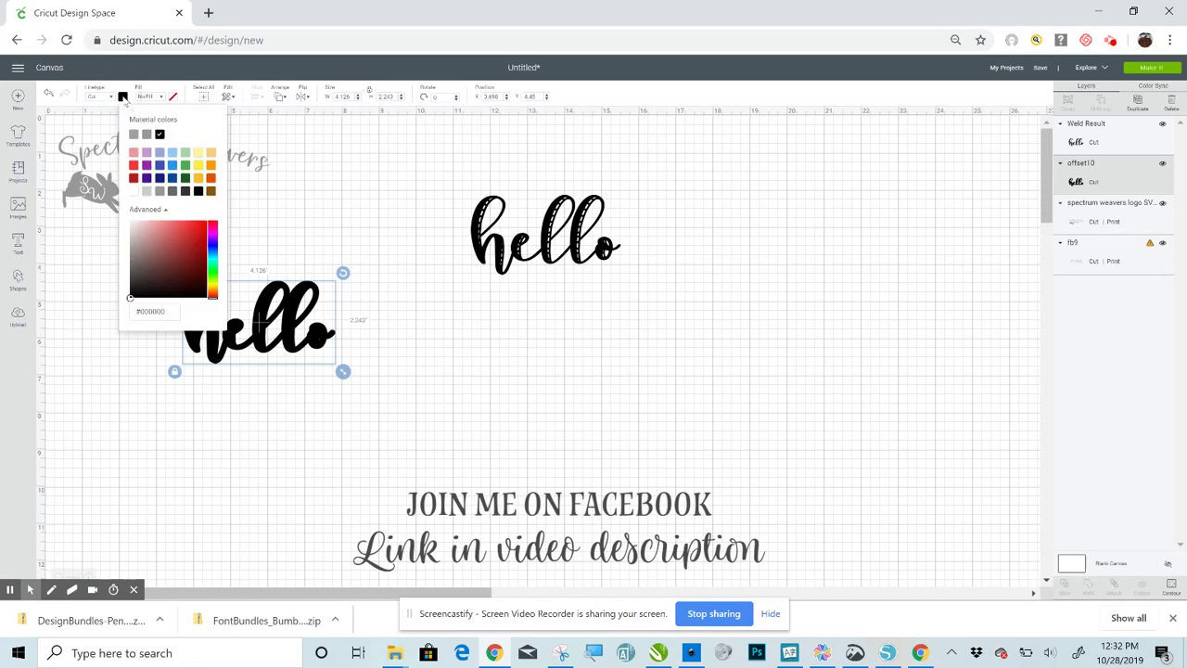
pyautogui.click(172, 165)
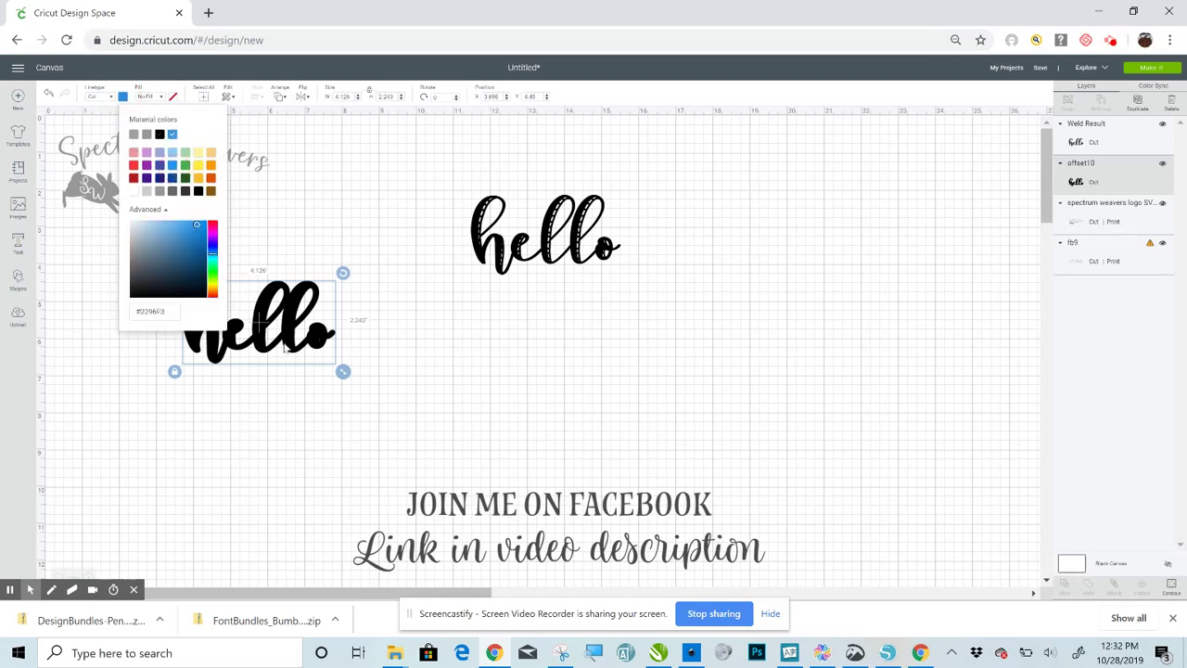
pyautogui.moveTo(269, 339); pyautogui.dragTo(538, 340)
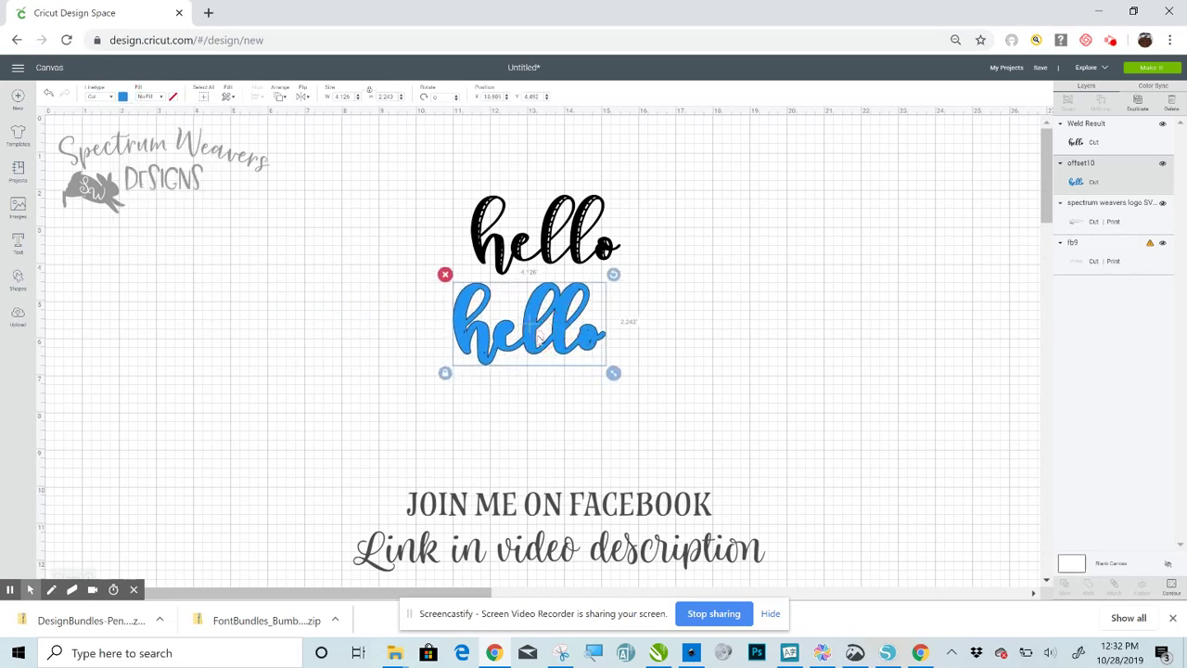
pyautogui.moveTo(545, 240); pyautogui.dragTo(530, 328)
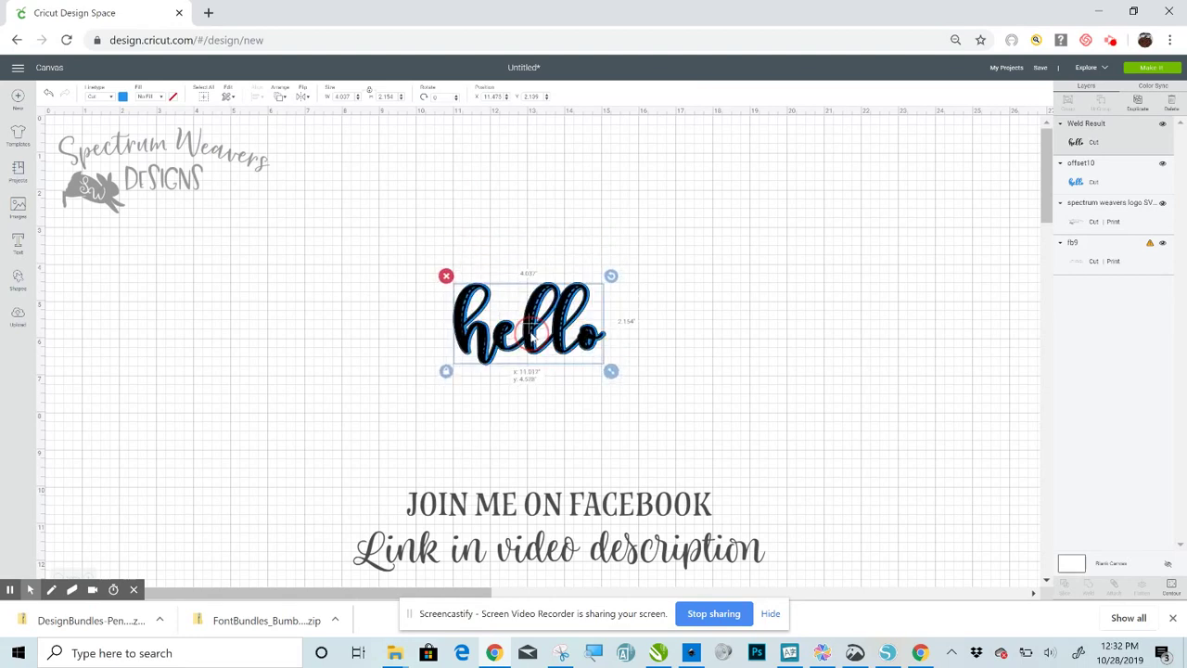
# Step: Enlarge the stacked hellos to about 10.41 × 5.554 inches and place them near the top centre
pyautogui.moveTo(411, 223); pyautogui.dragTo(854, 468)
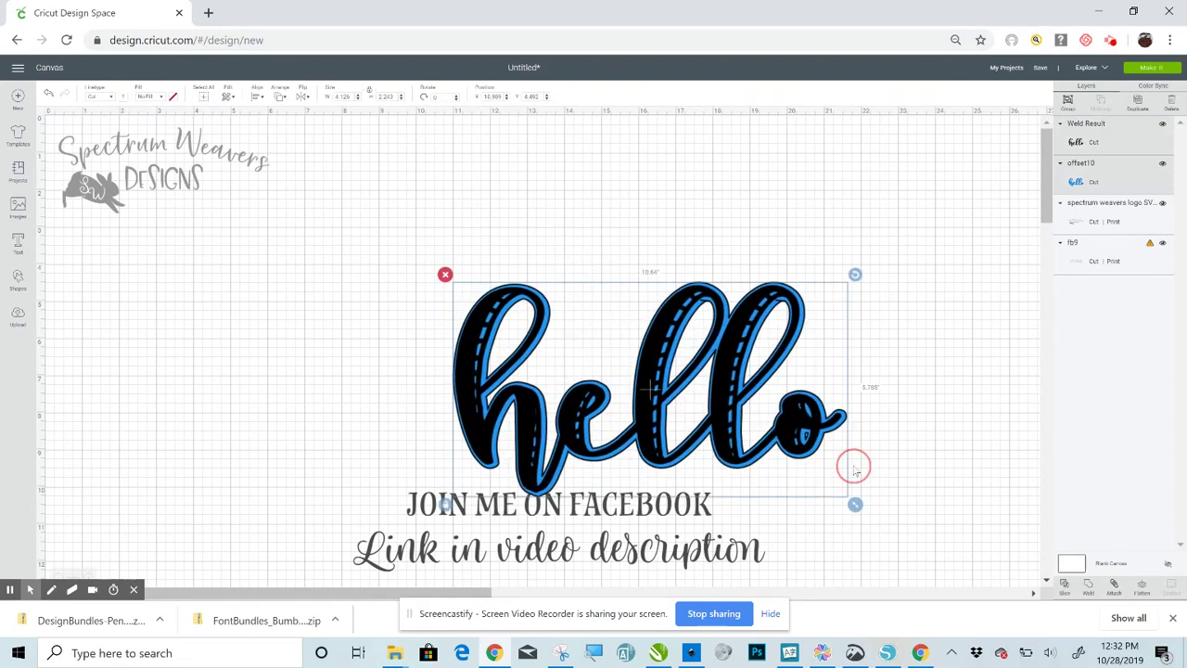
pyautogui.moveTo(636, 406); pyautogui.dragTo(602, 250)
pyautogui.moveTo(810, 373); pyautogui.dragTo(776, 398)
pyautogui.click(636, 451)
pyautogui.click(600, 313)
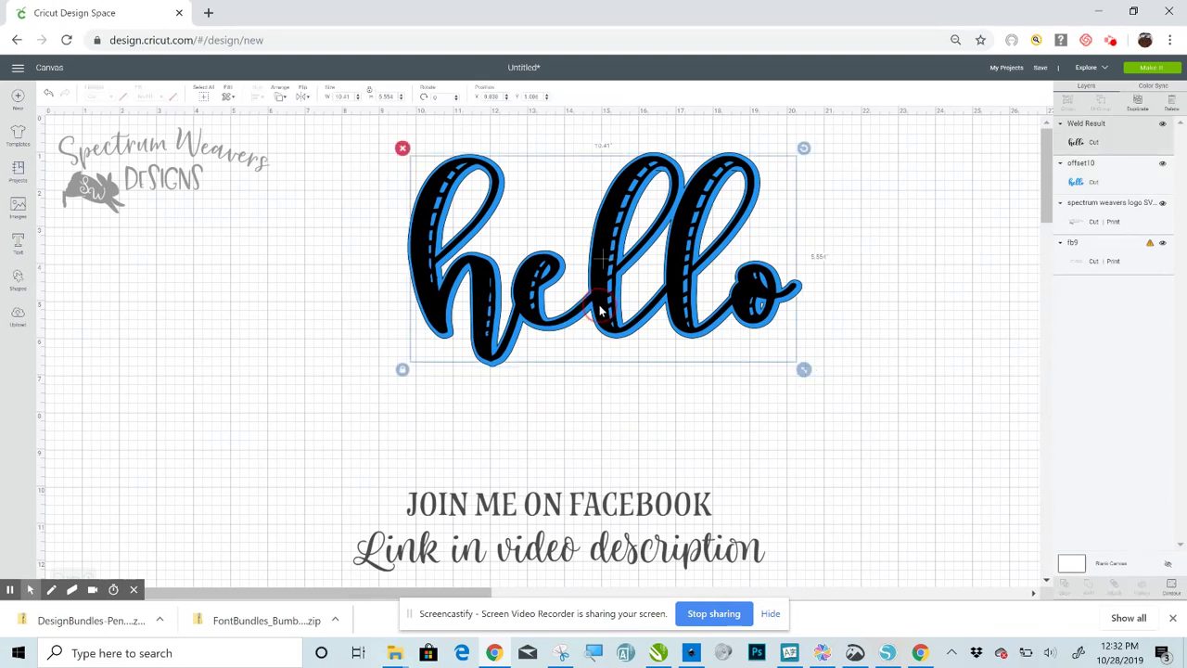
pyautogui.moveTo(600, 313); pyautogui.dragTo(602, 311)
pyautogui.click(585, 447)
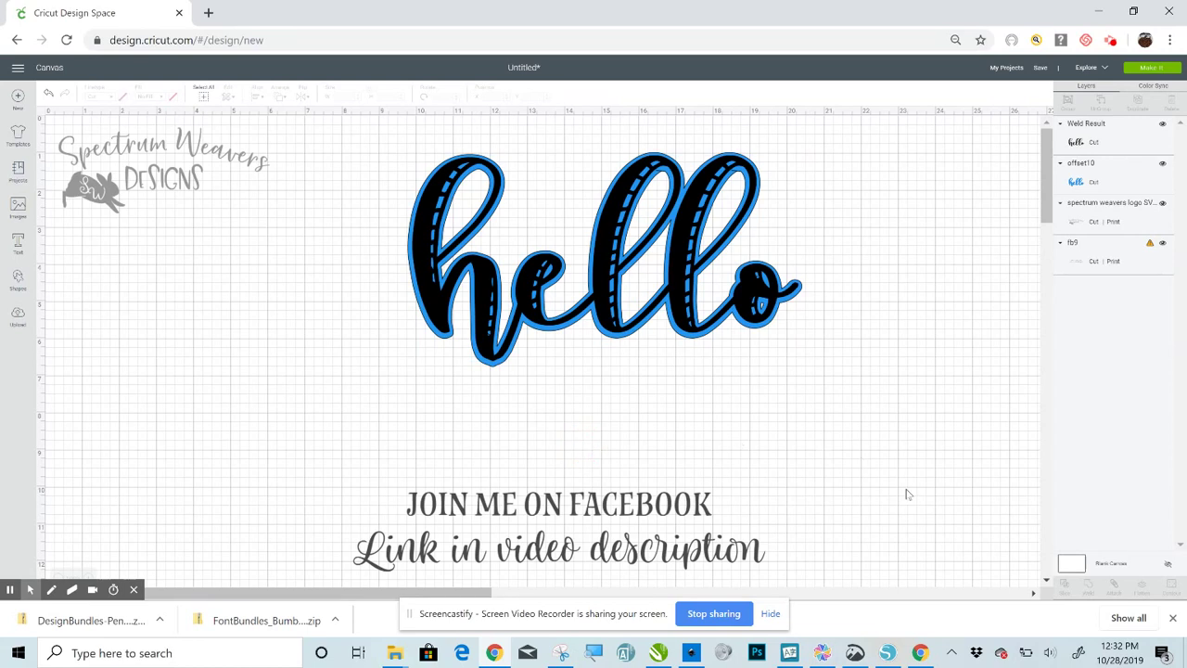